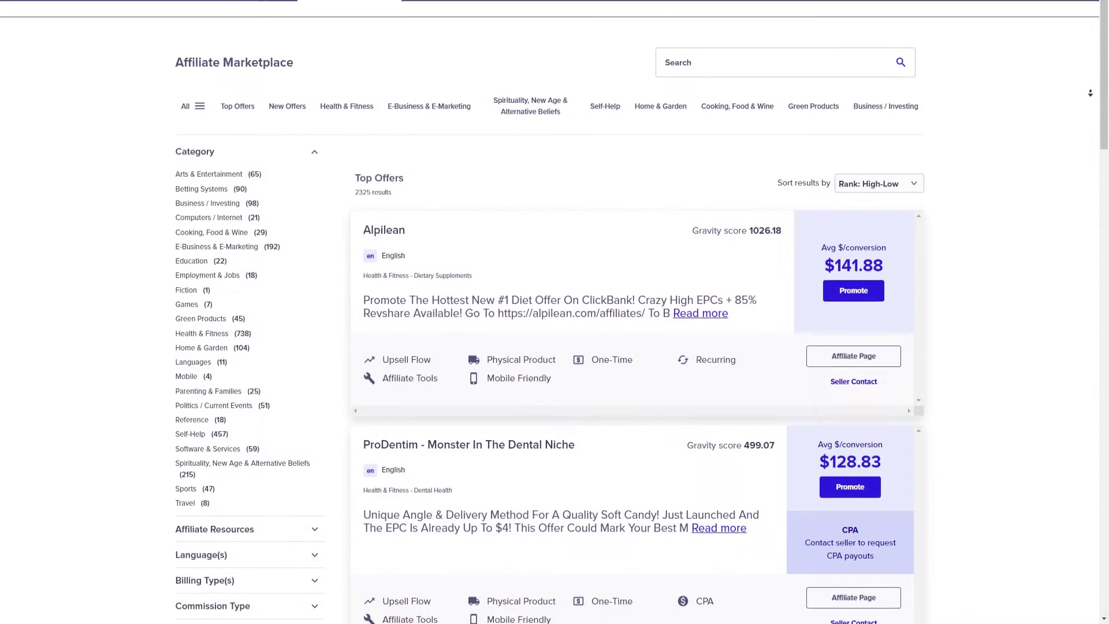
- Show the marketplace's Top Offers ranked High-Low, with Alpilean at gravity 979.58 on top
scroll(550, 312, "down", 3)
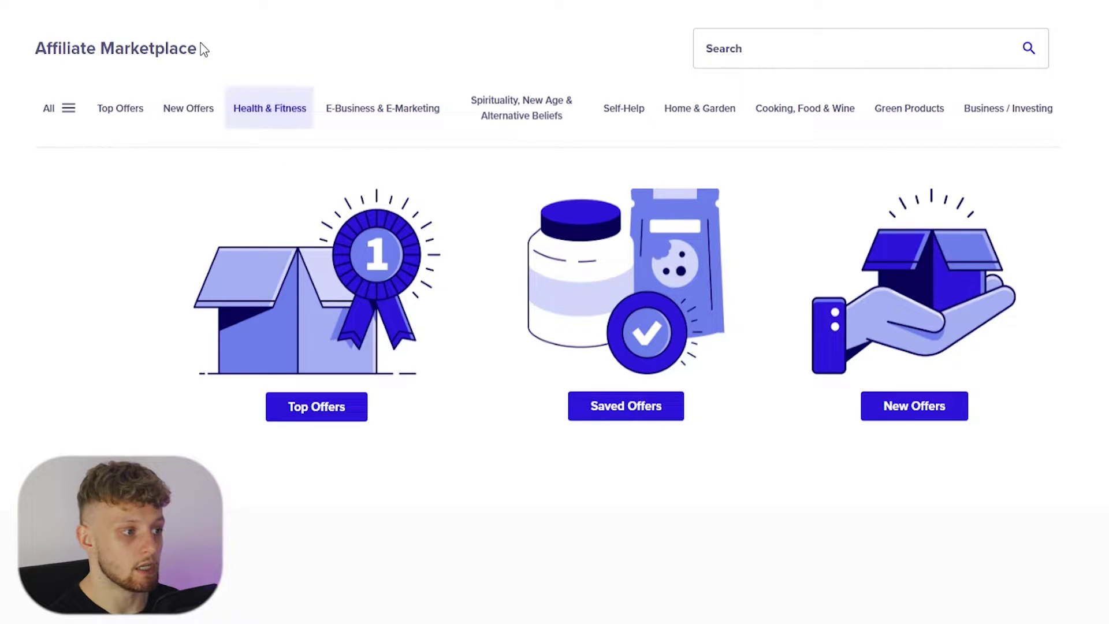
left_click(308, 408)
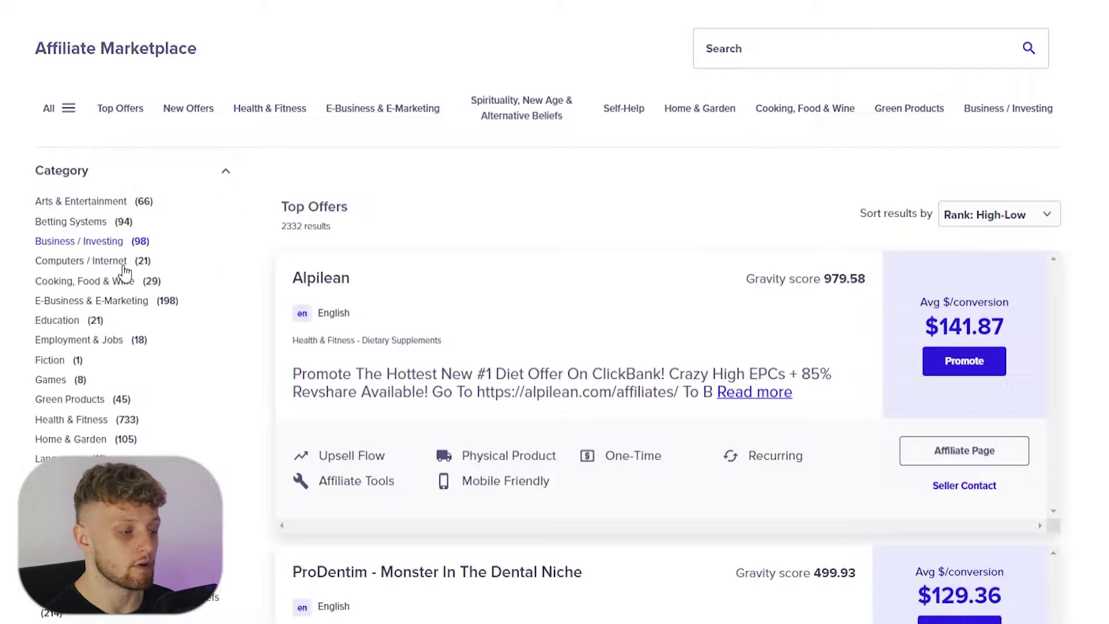
scroll(72, 205, "down", 1)
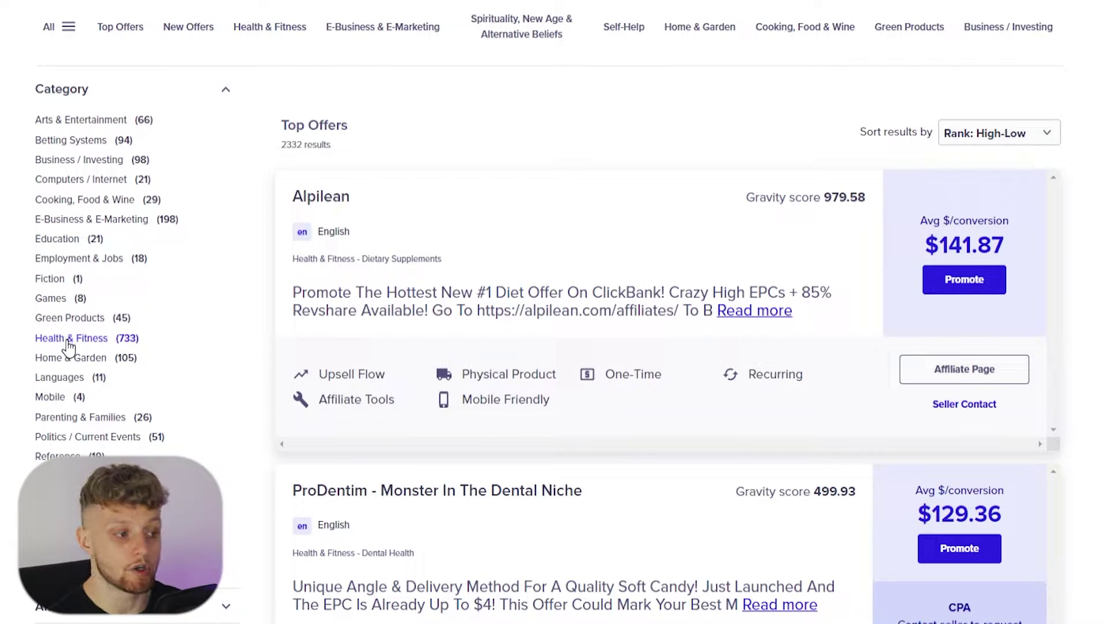
- Filter to Health & Fitness › Diets & Weight Loss, showing The Smoothie Diet at gravity 176.77 first
left_click(91, 339)
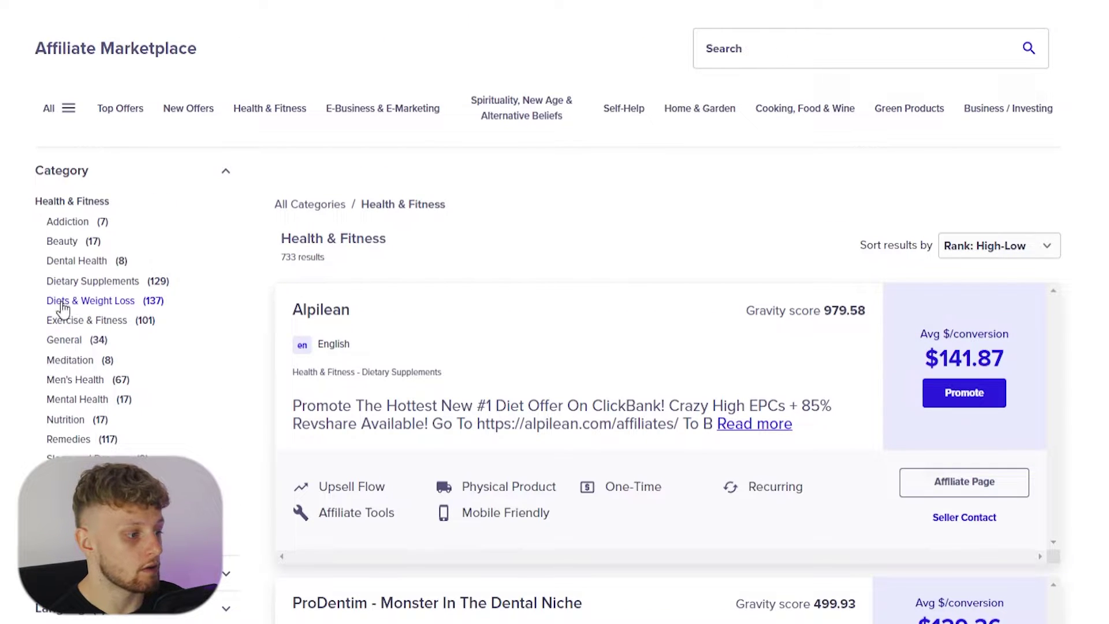
left_click(74, 303)
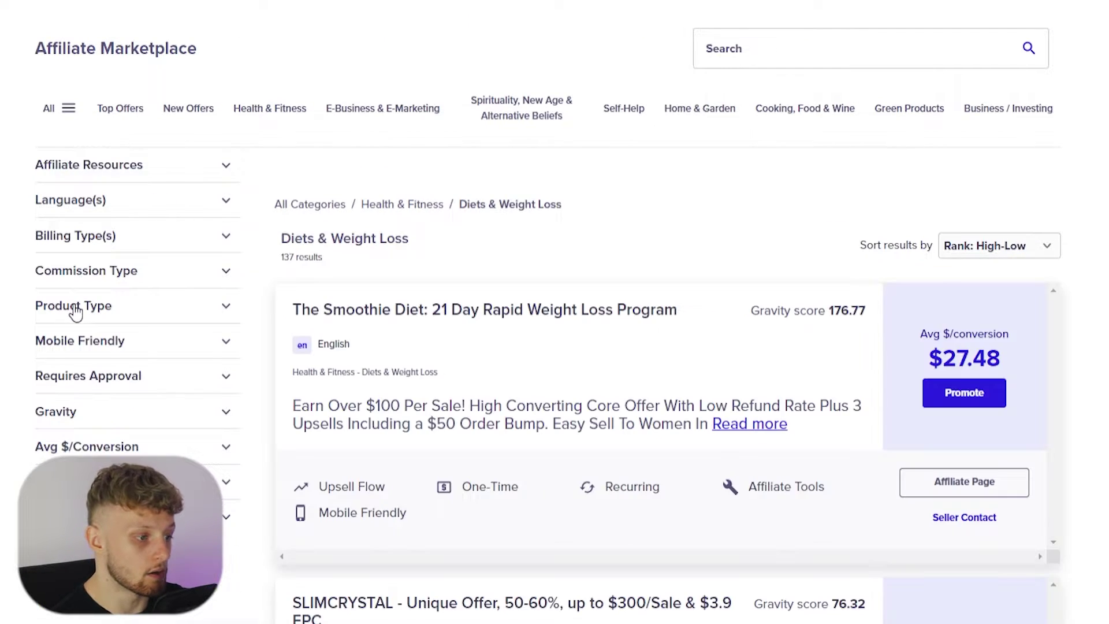
scroll(828, 277, "down", 2)
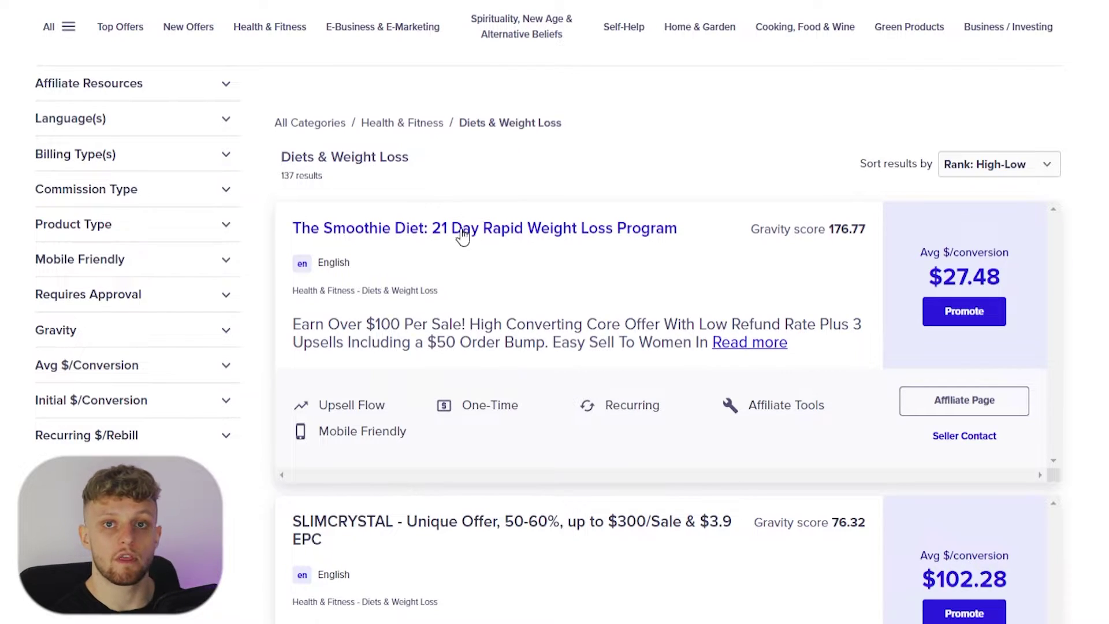
left_click(487, 234)
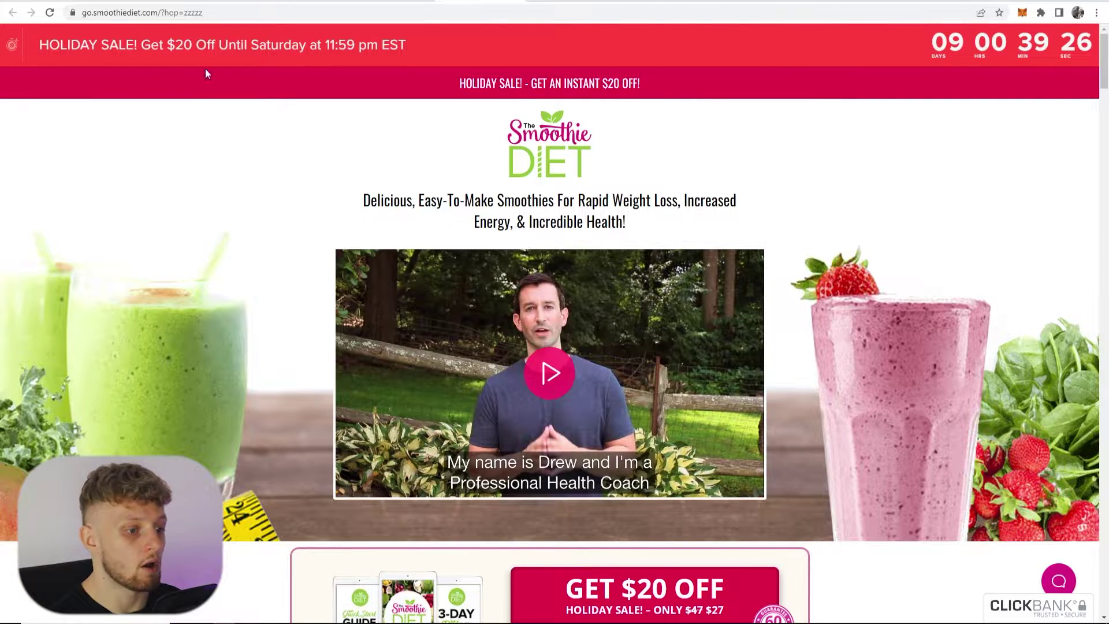
scroll(925, 278, "down", 6)
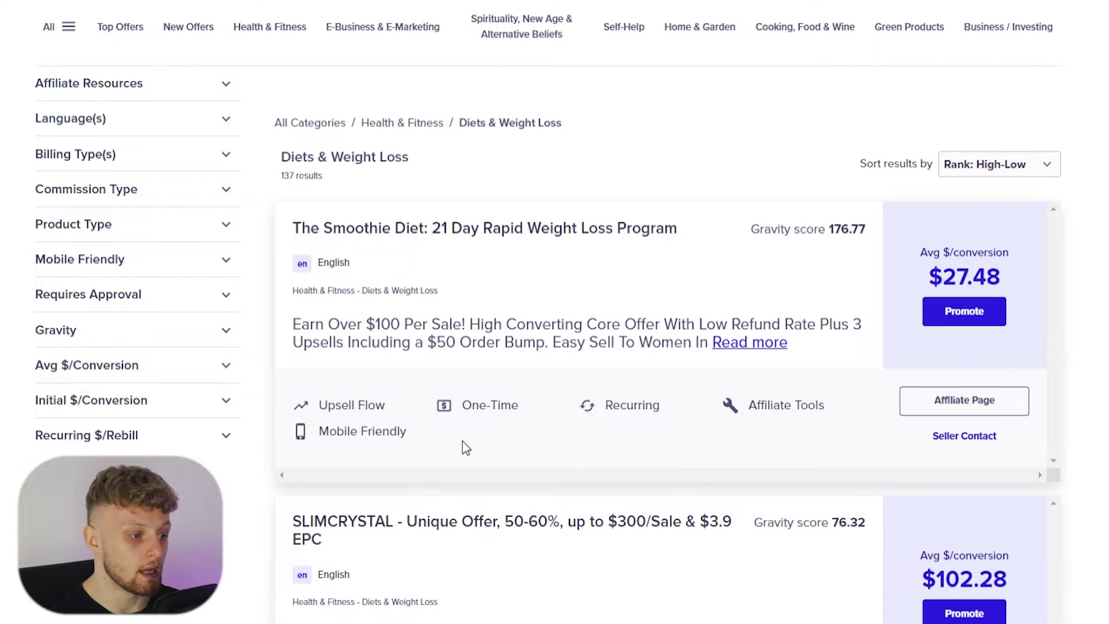
left_click_drag(391, 411, 318, 414)
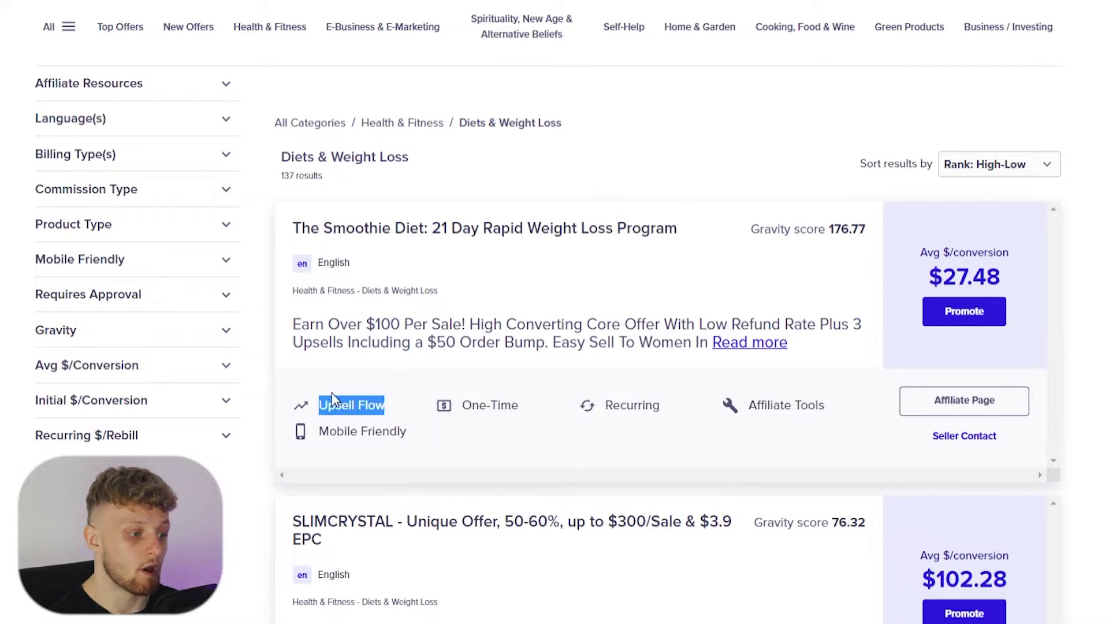
left_click(331, 393)
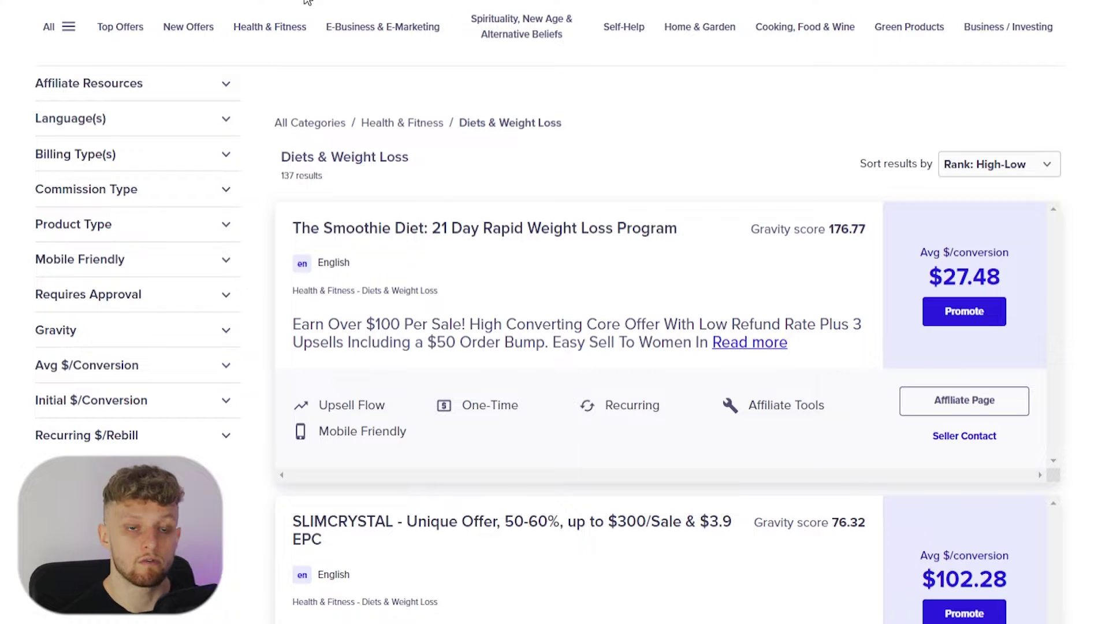
- Promote The Smoothie Diet with the affiliate account nickname and select the generated encrypted HopLink URL
left_click(961, 312)
left_click(370, 307)
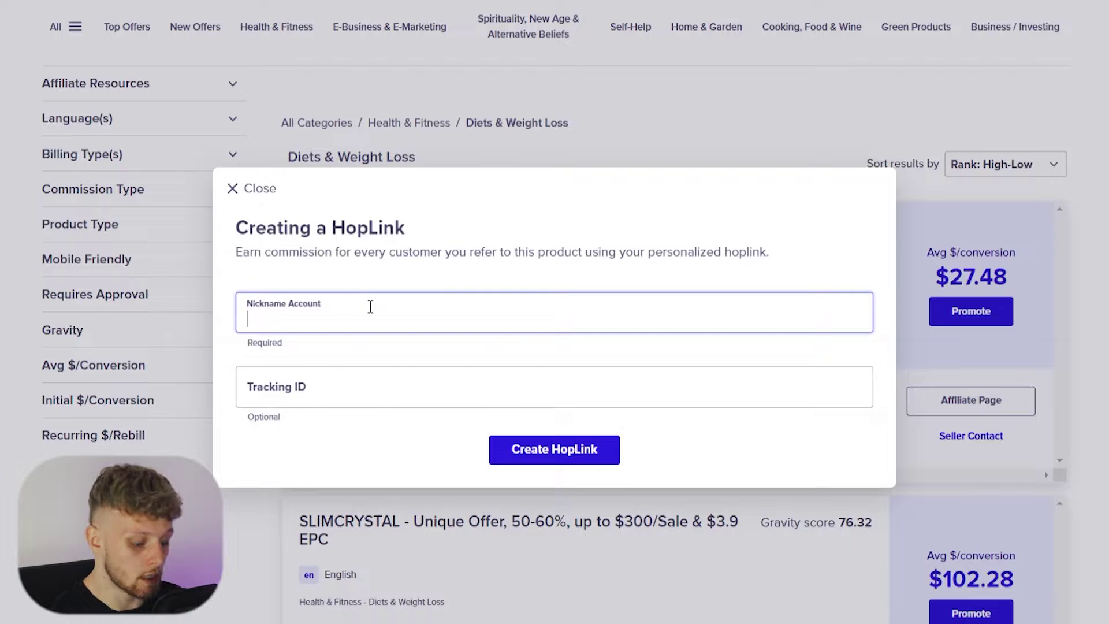
type("hbradley")
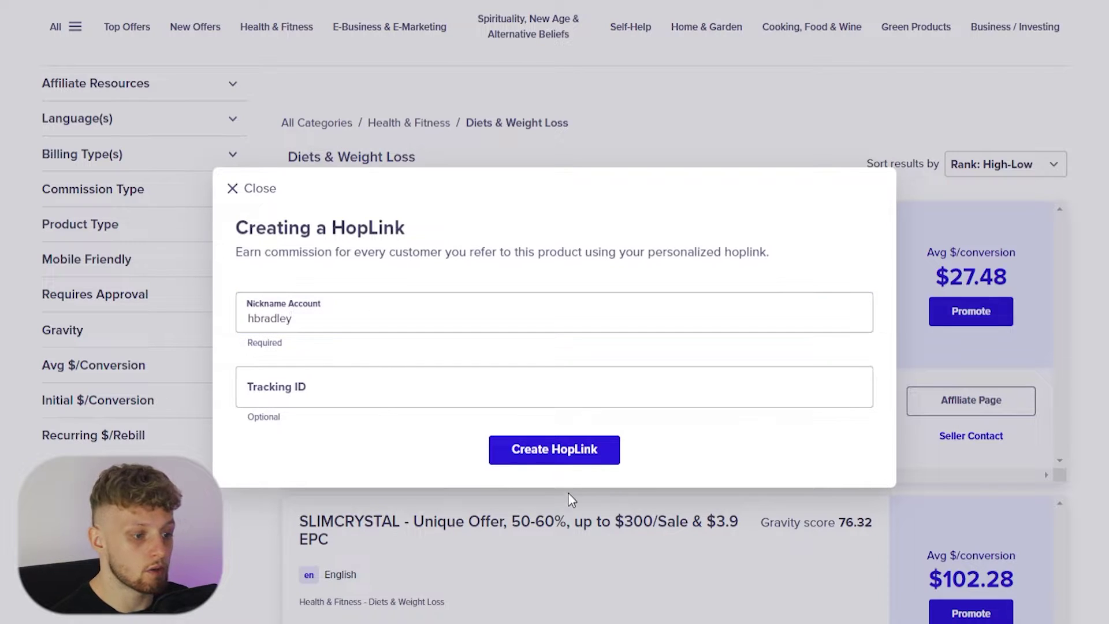
left_click(572, 456)
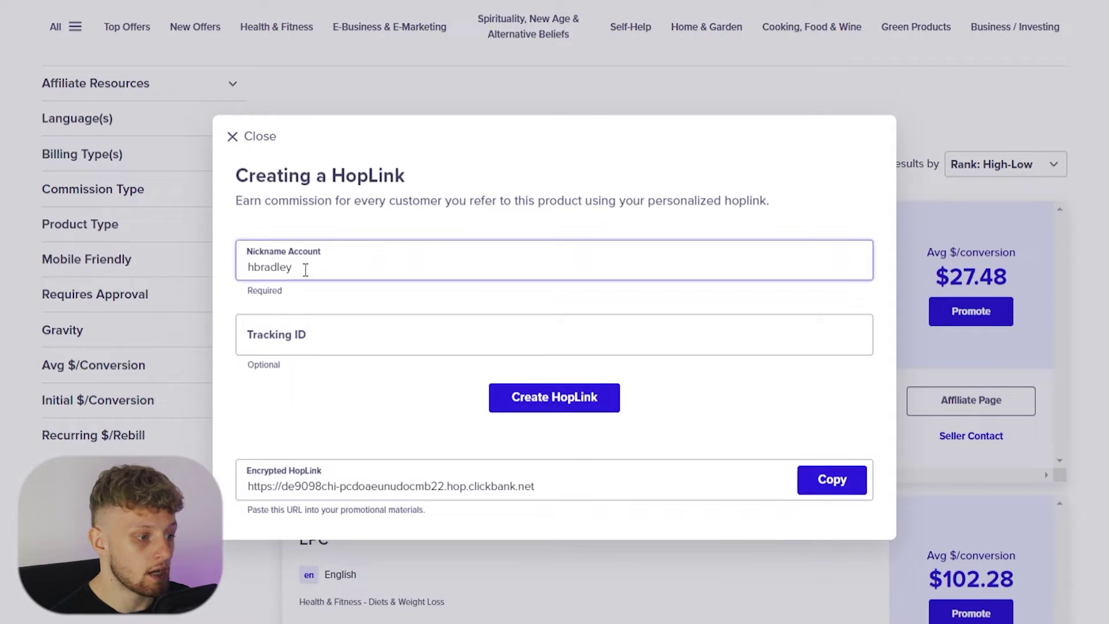
left_click_drag(573, 488, 257, 488)
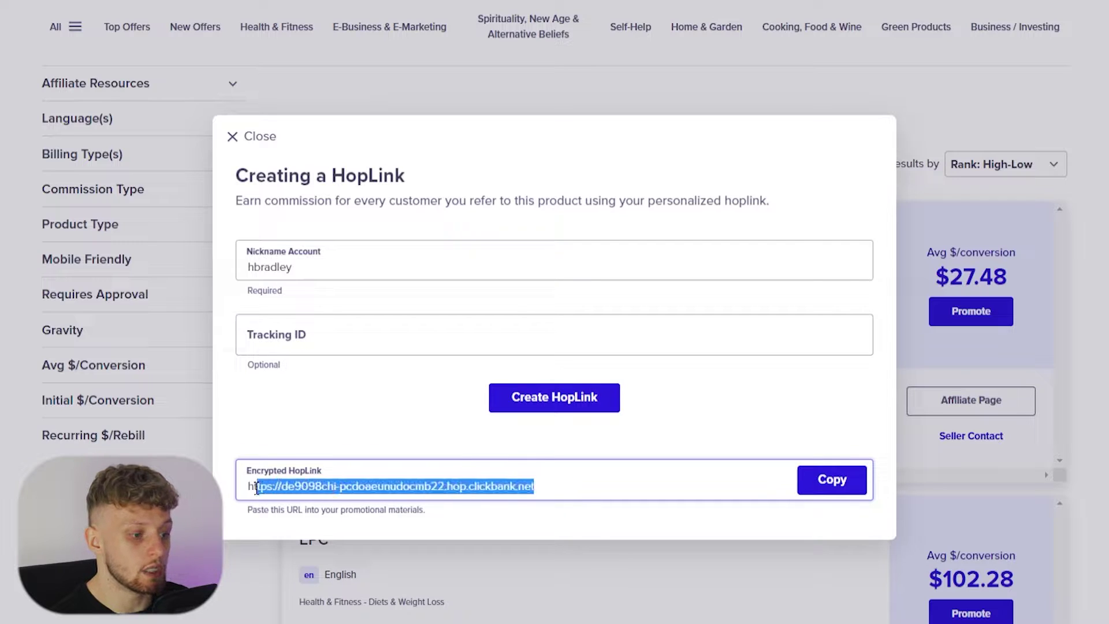
left_click(338, 417)
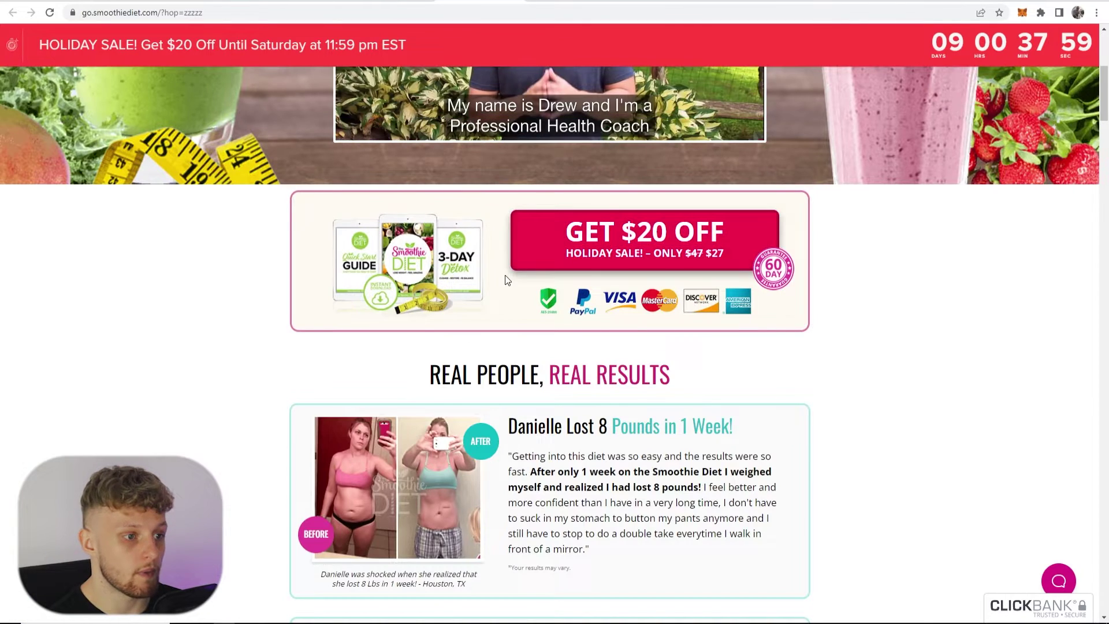
- Scroll the Google Sites preview back up to view the headline and GET $20 OFF banner
scroll(691, 315, "up", 5)
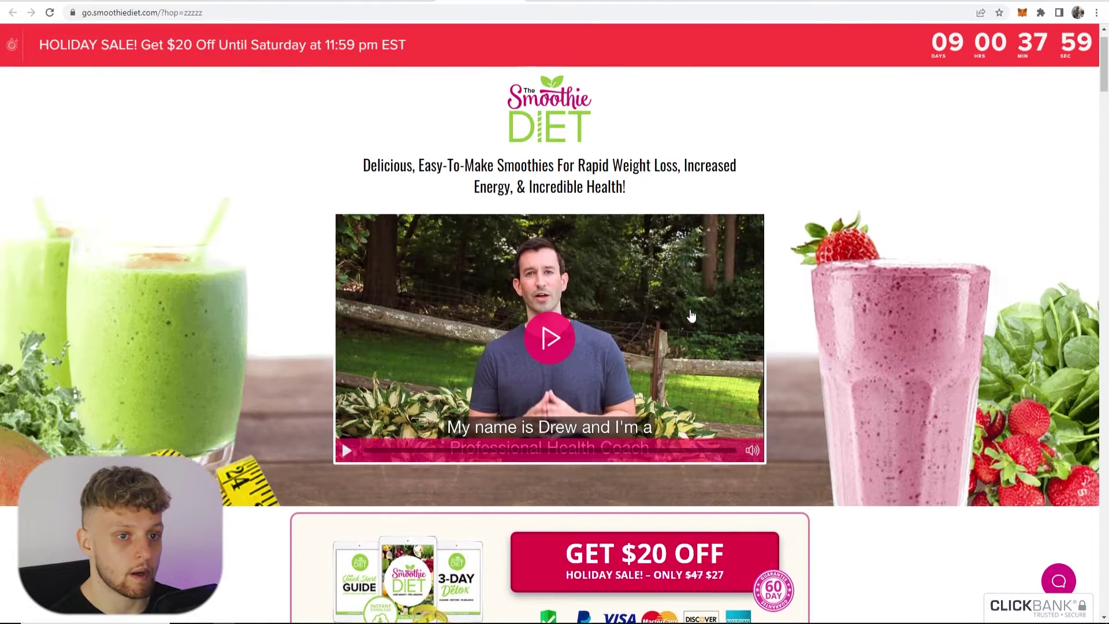
scroll(691, 315, "up", 1)
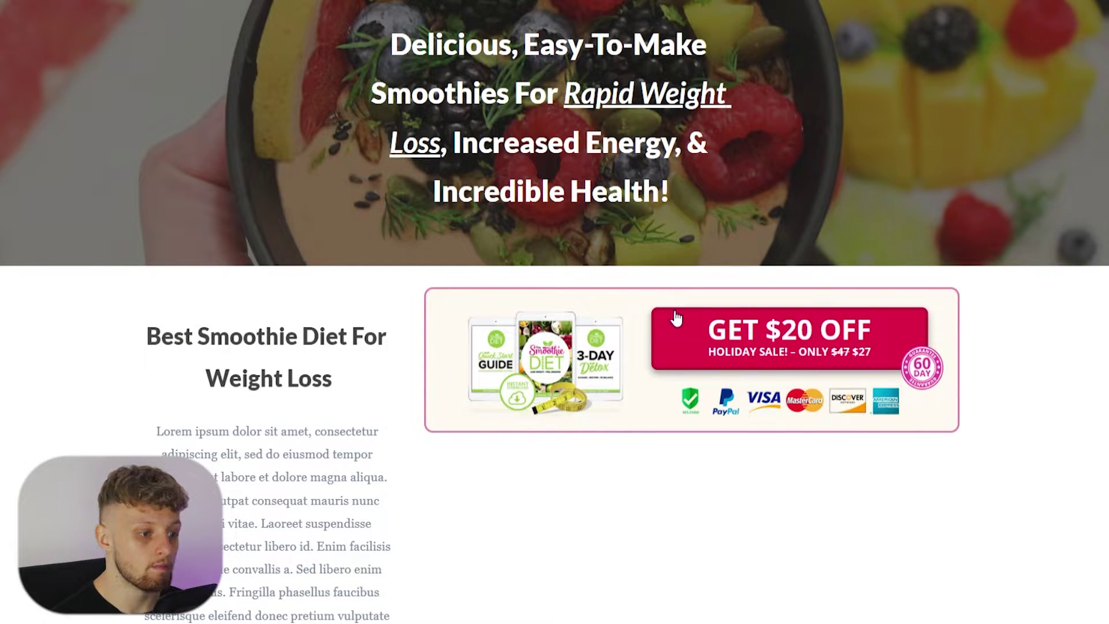
- Test the GET $20 OFF link, check the nickname in the hop= parameter, and close the HopLink dialog
left_click(763, 350)
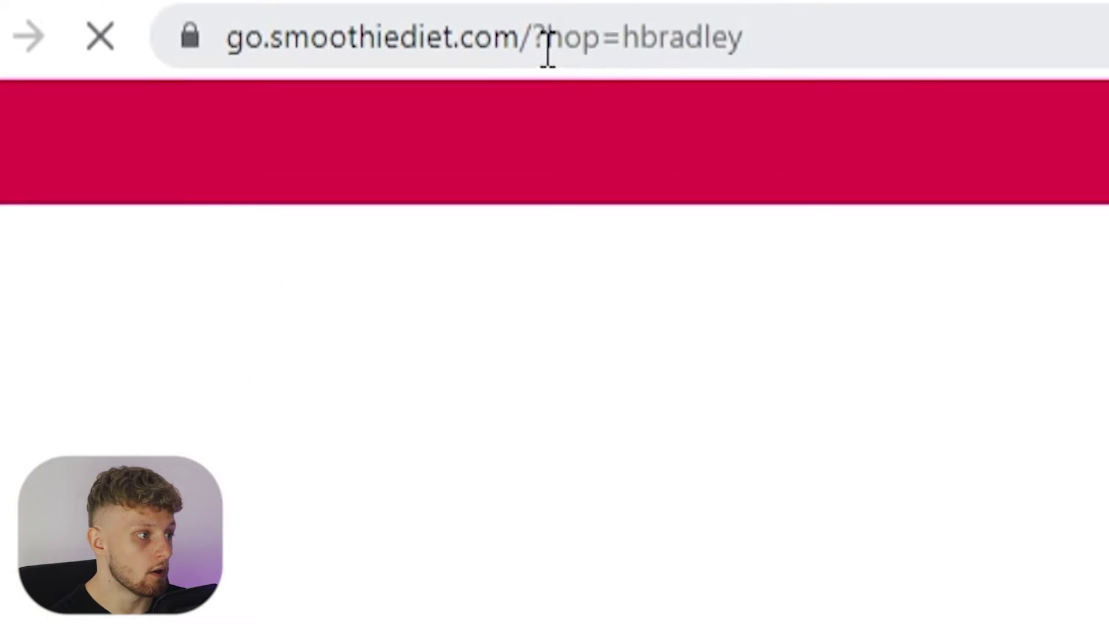
left_click_drag(544, 45, 1041, 45)
left_click(923, 43)
left_click(1043, 619)
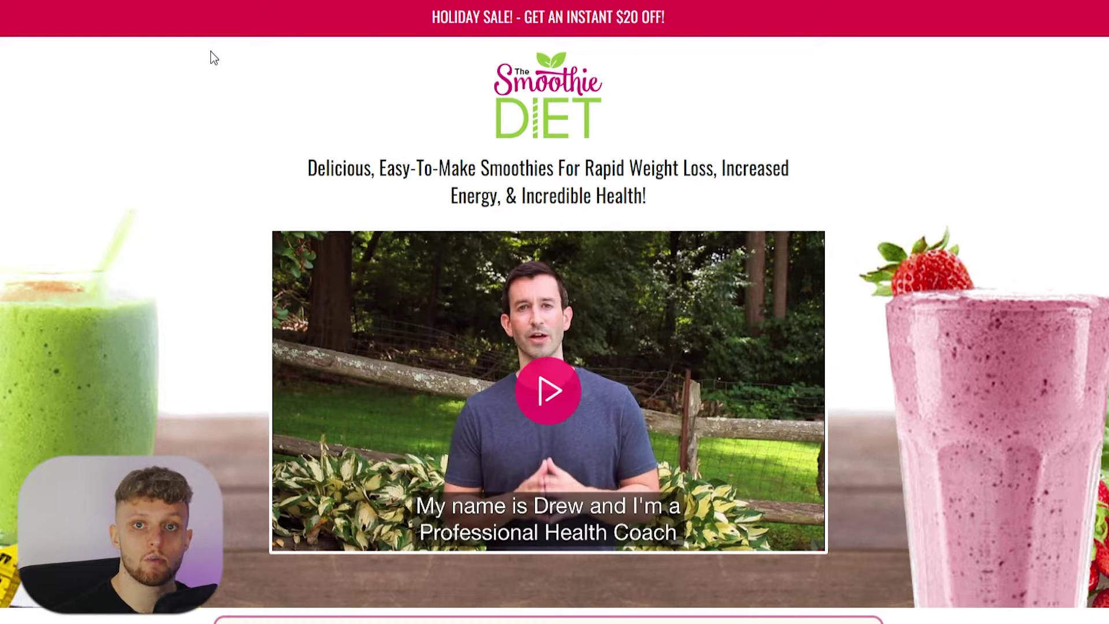
scroll(418, 237, "down", 4)
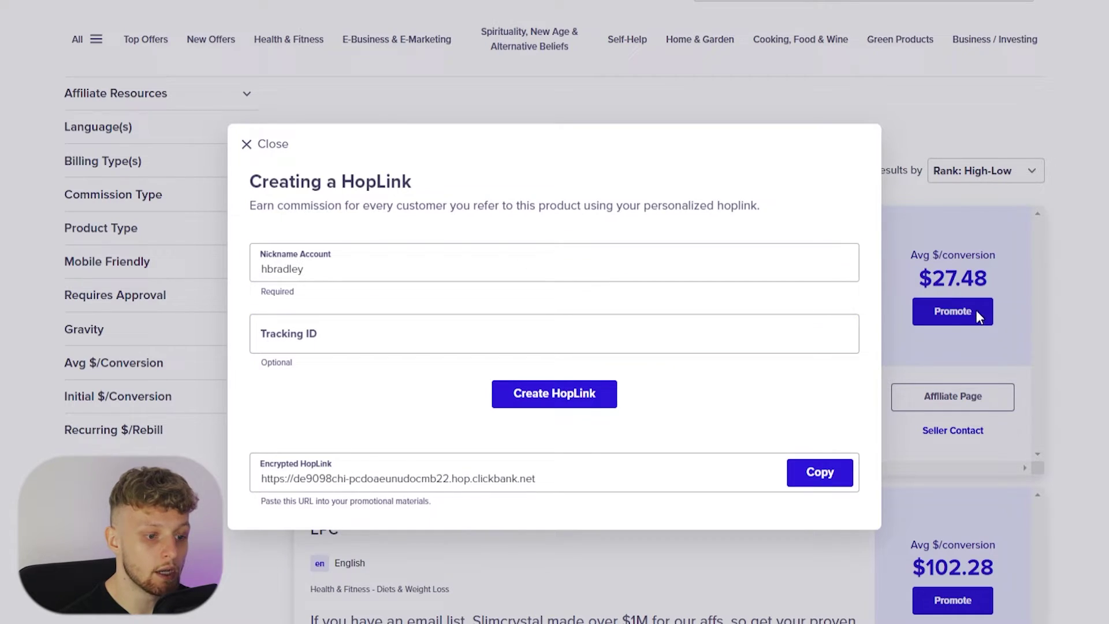
left_click(1012, 304)
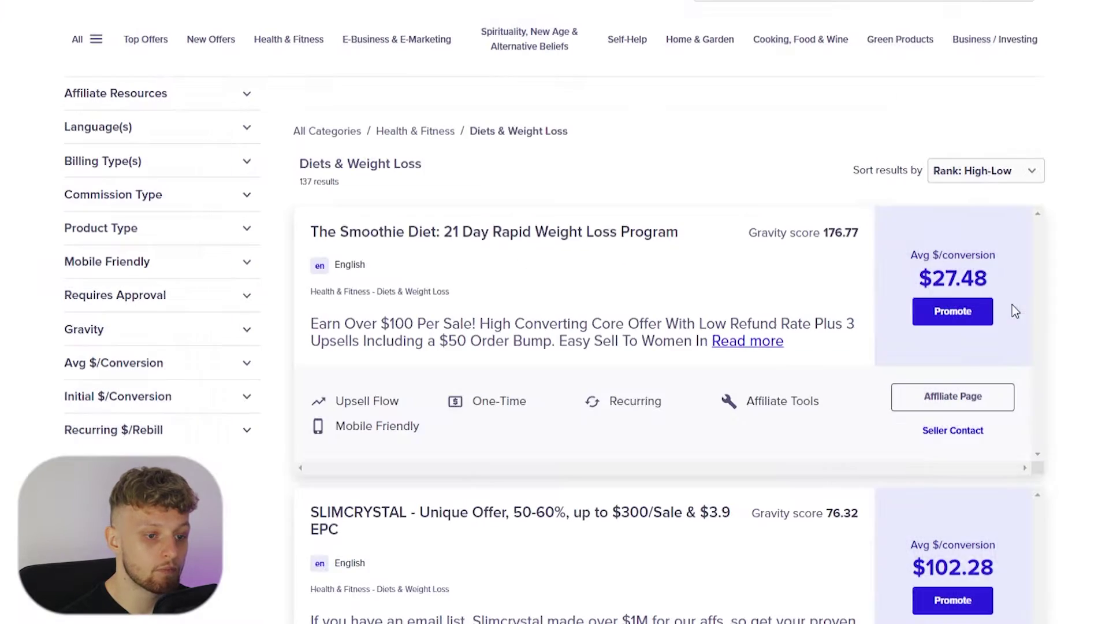
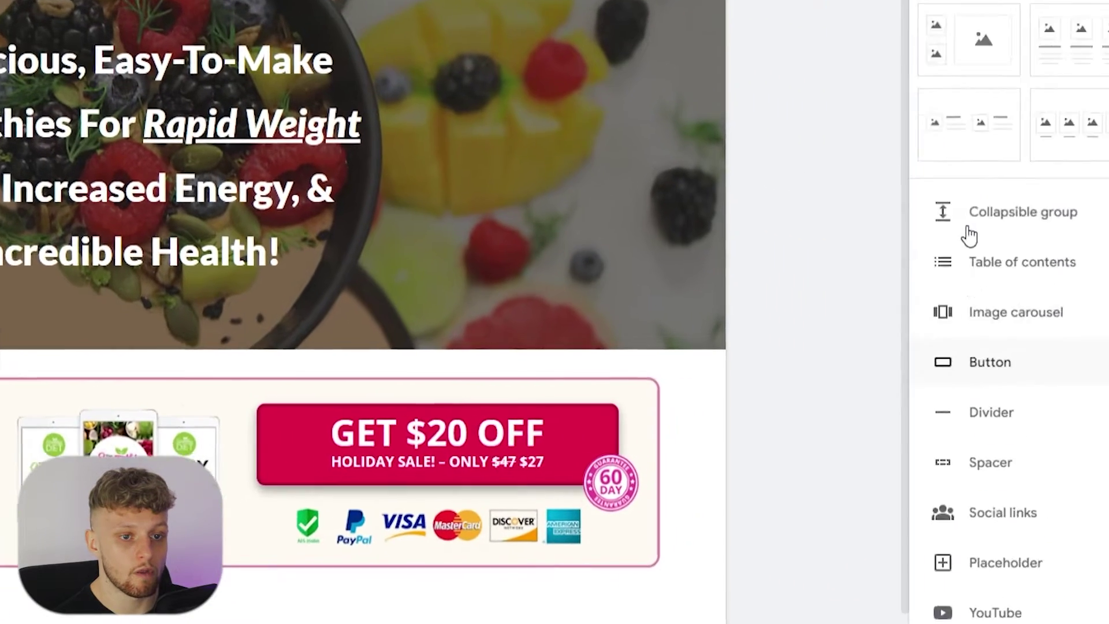
scroll(1036, 149, "up", 5)
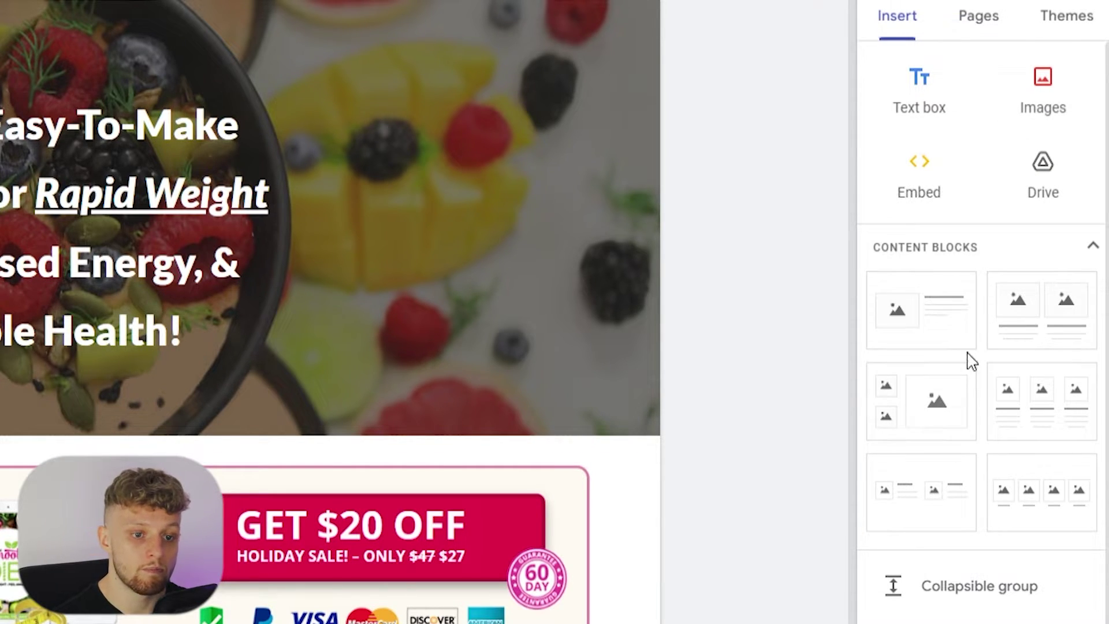
scroll(967, 362, "down", 2)
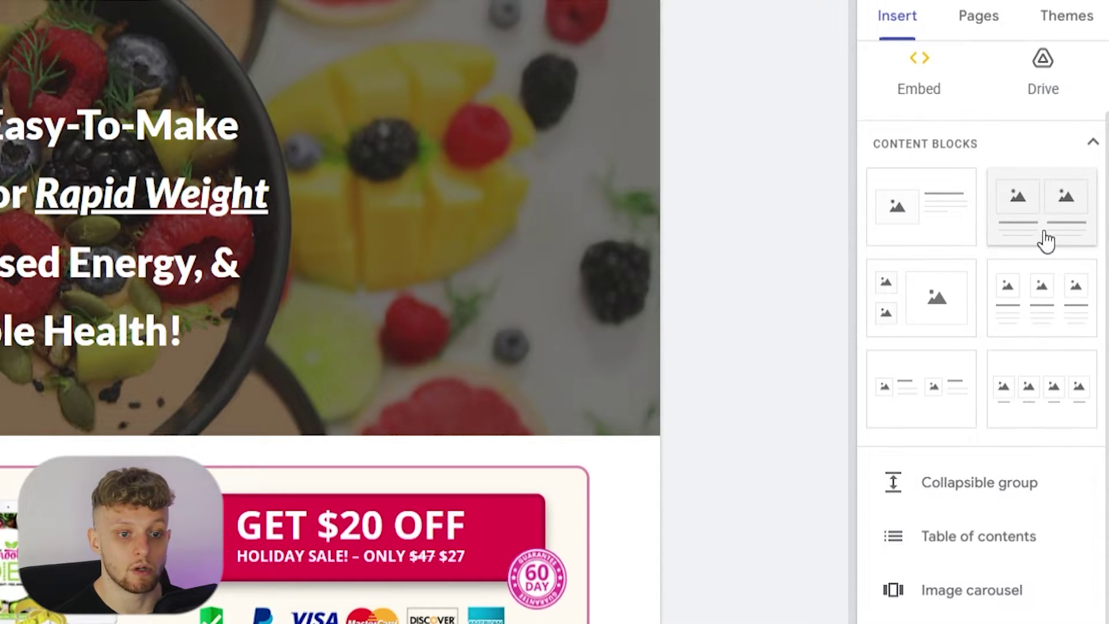
scroll(932, 462, "down", 4)
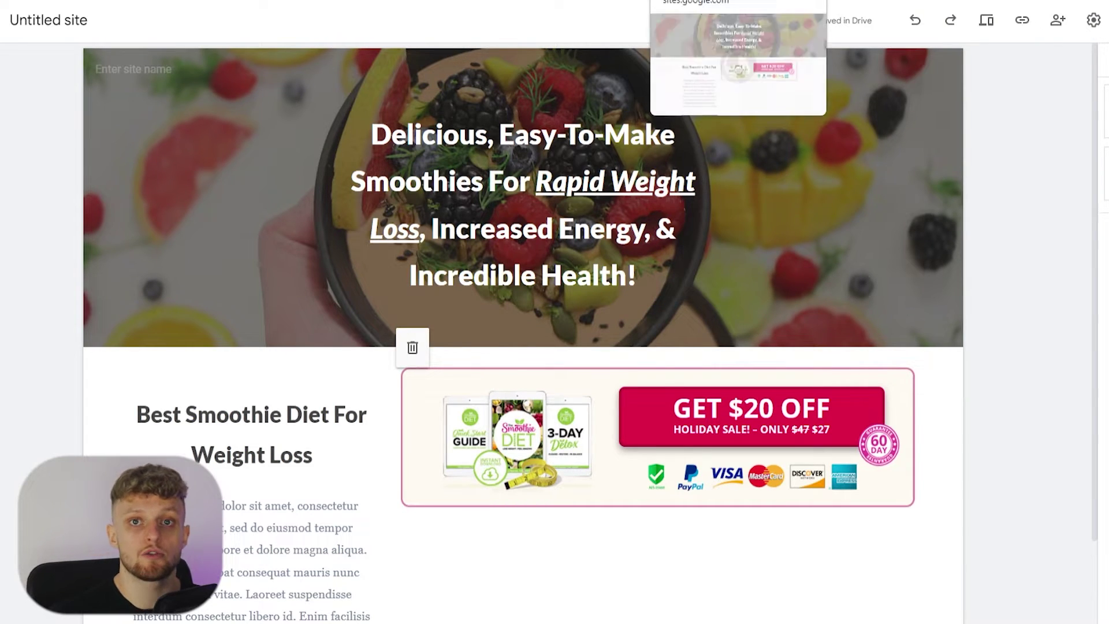
- Open the published smoothie page as a visitor sees it and select its web address
left_click(250, 3)
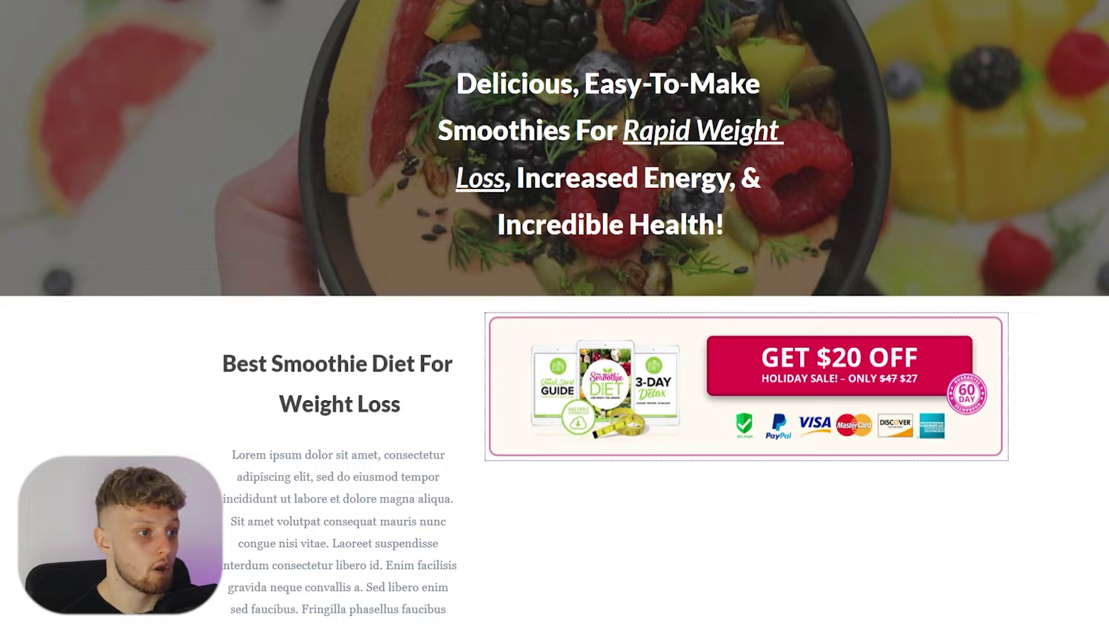
key("Escape")
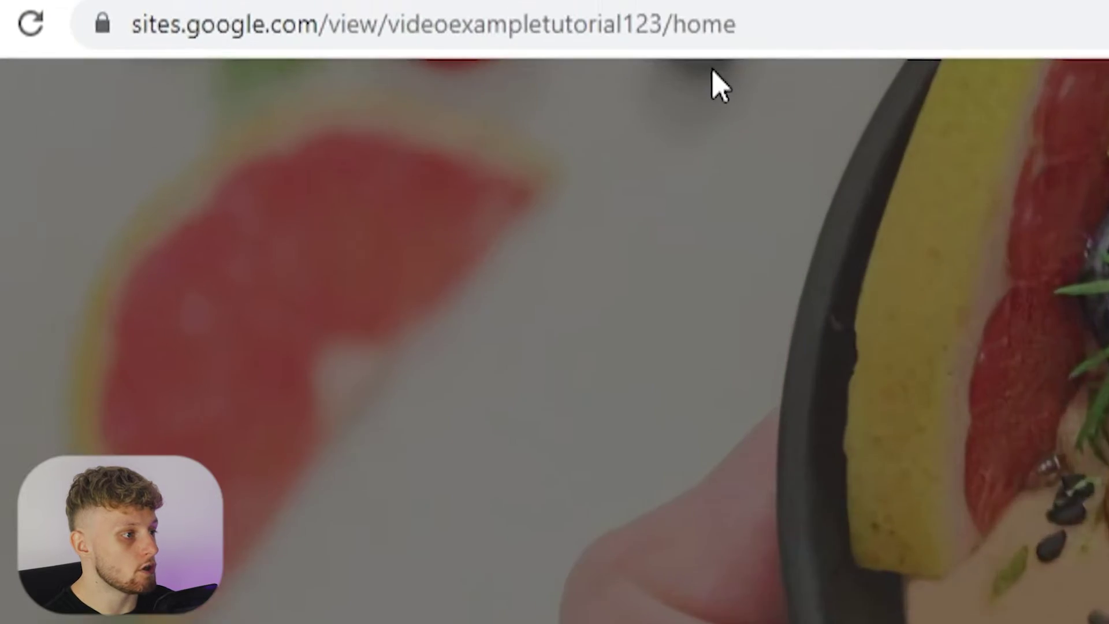
left_click(856, 42)
- Copy the live site's address and paste it into Bitly's 'Shorten your link' field
right_click(721, 47)
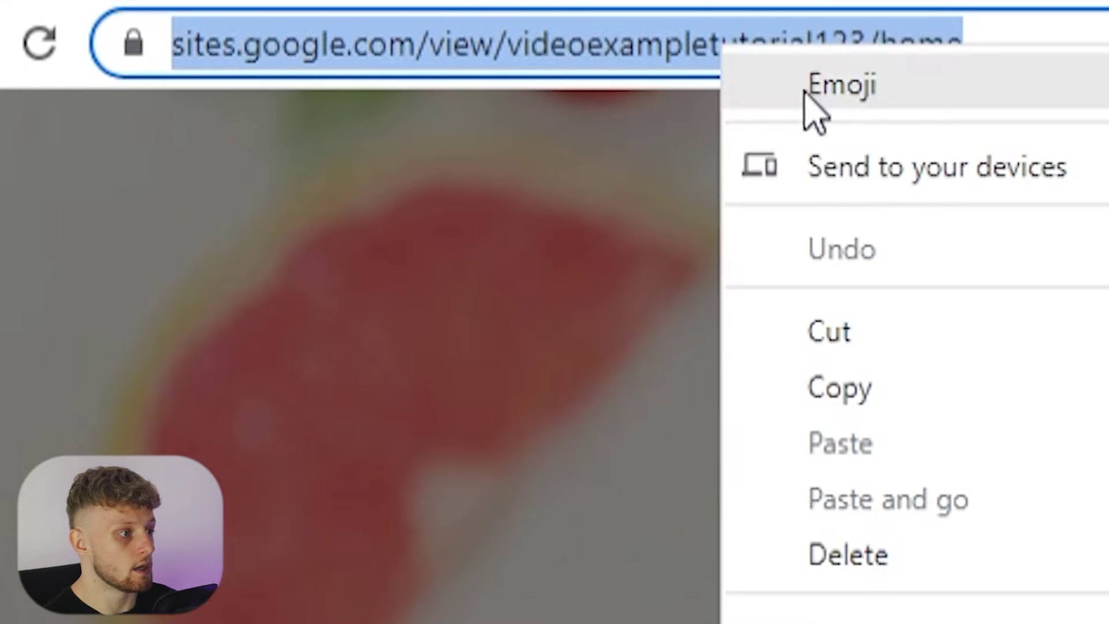
left_click(853, 388)
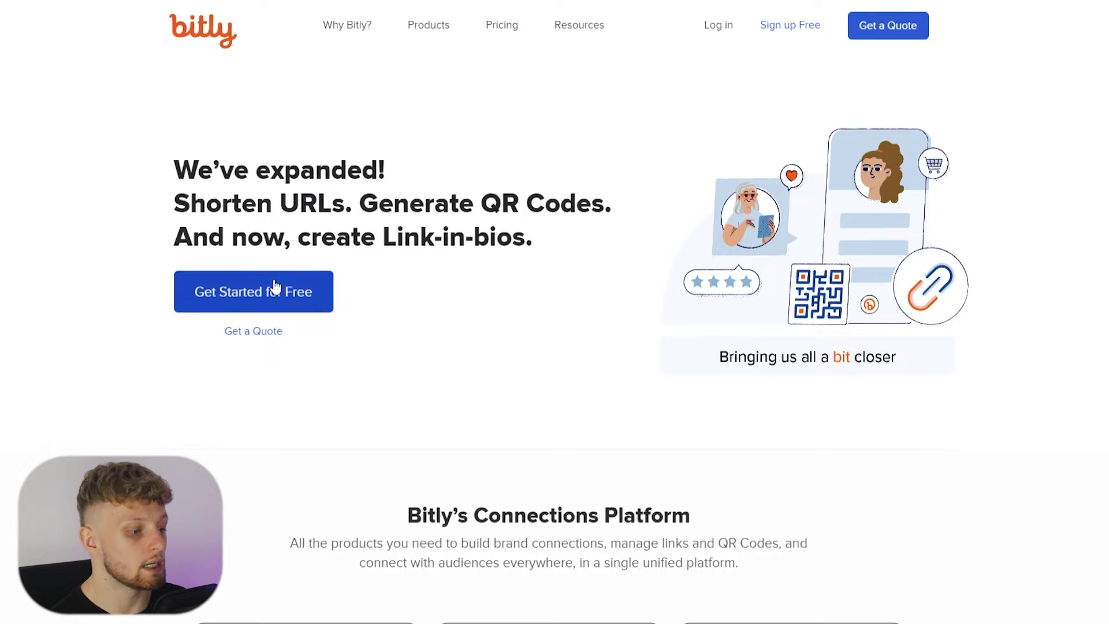
scroll(265, 278, "down", 10)
scroll(259, 268, "down", 4)
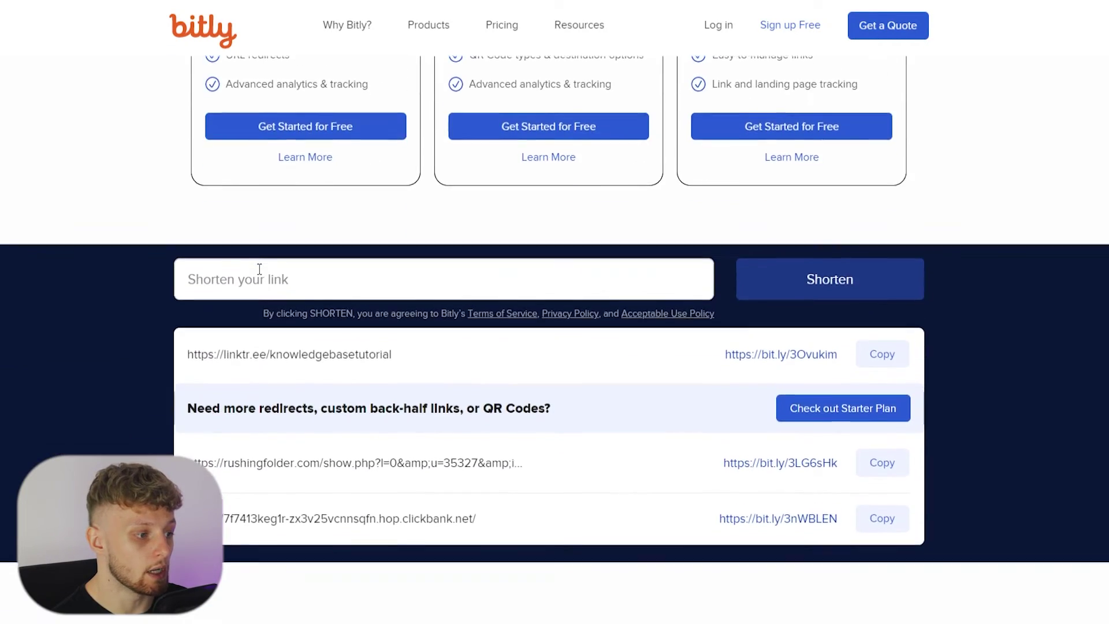
scroll(288, 208, "down", 1)
left_click(298, 152)
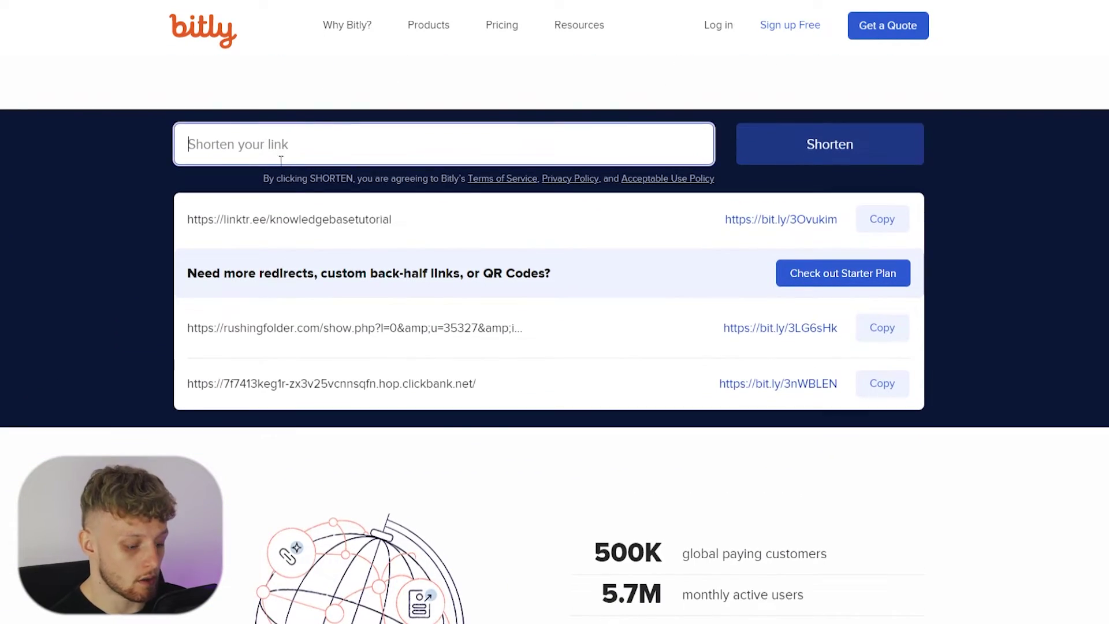
key("ctrl+v")
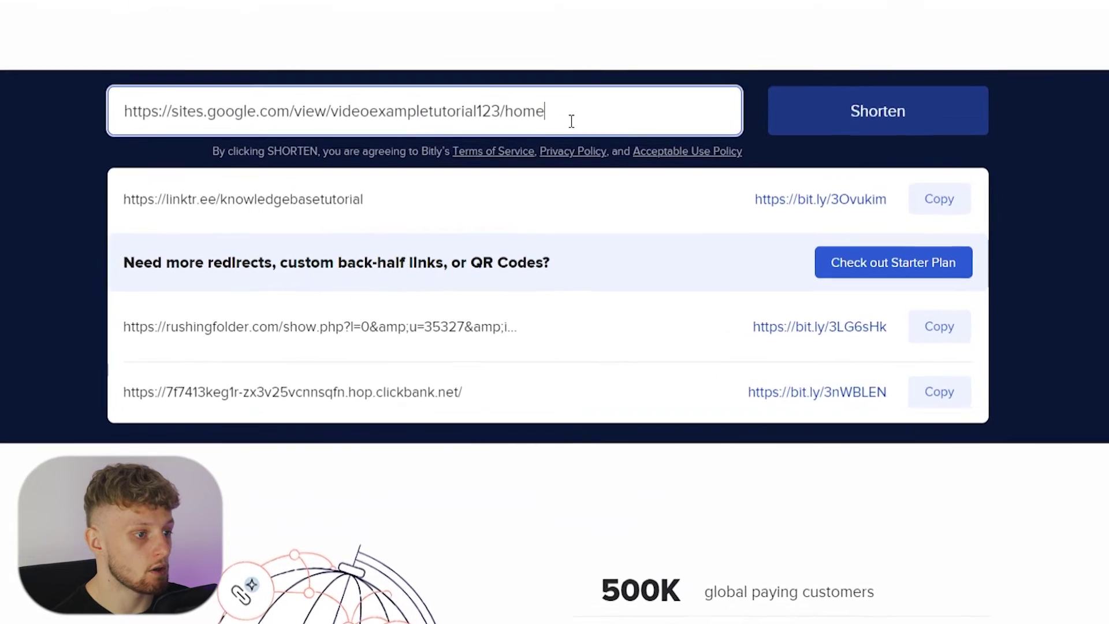
left_click_drag(571, 121, 126, 113)
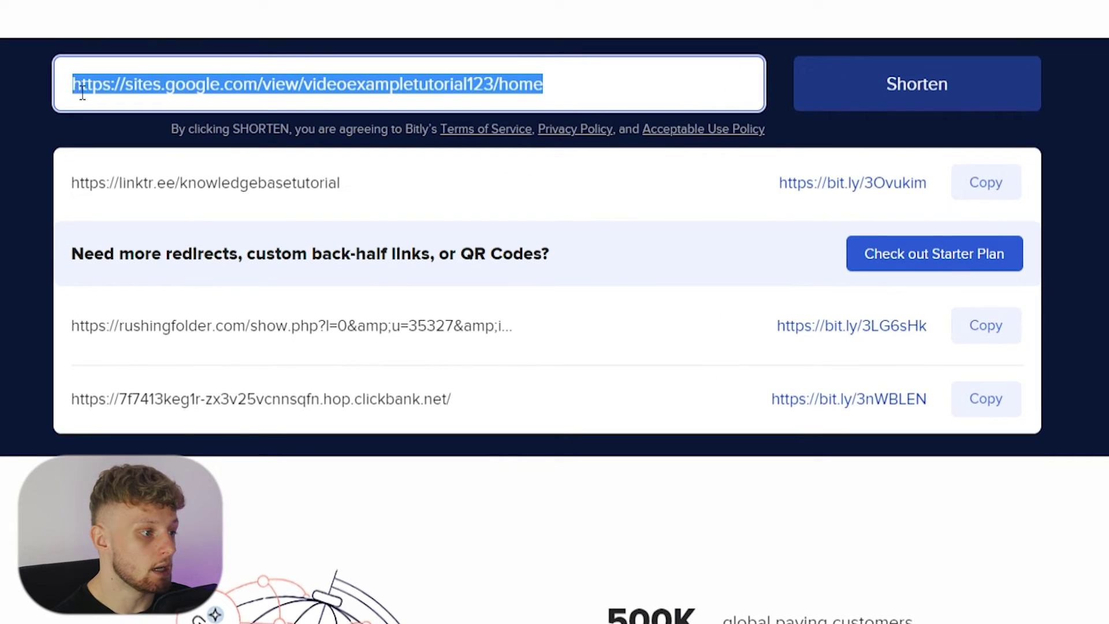
left_click(130, 112)
left_click_drag(544, 83, 68, 96)
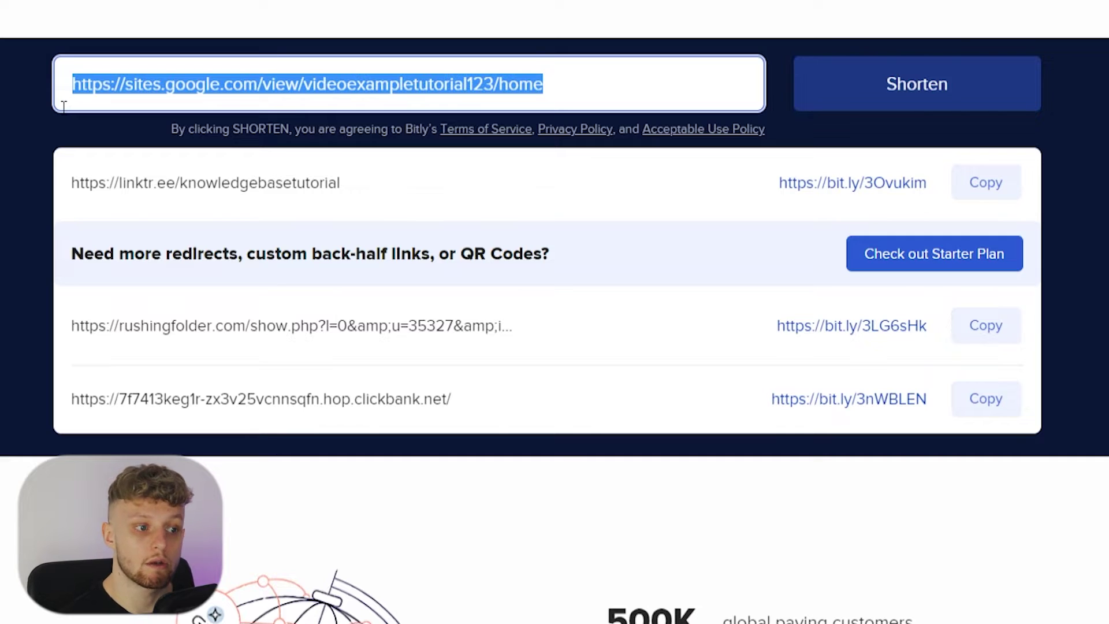
left_click(948, 91)
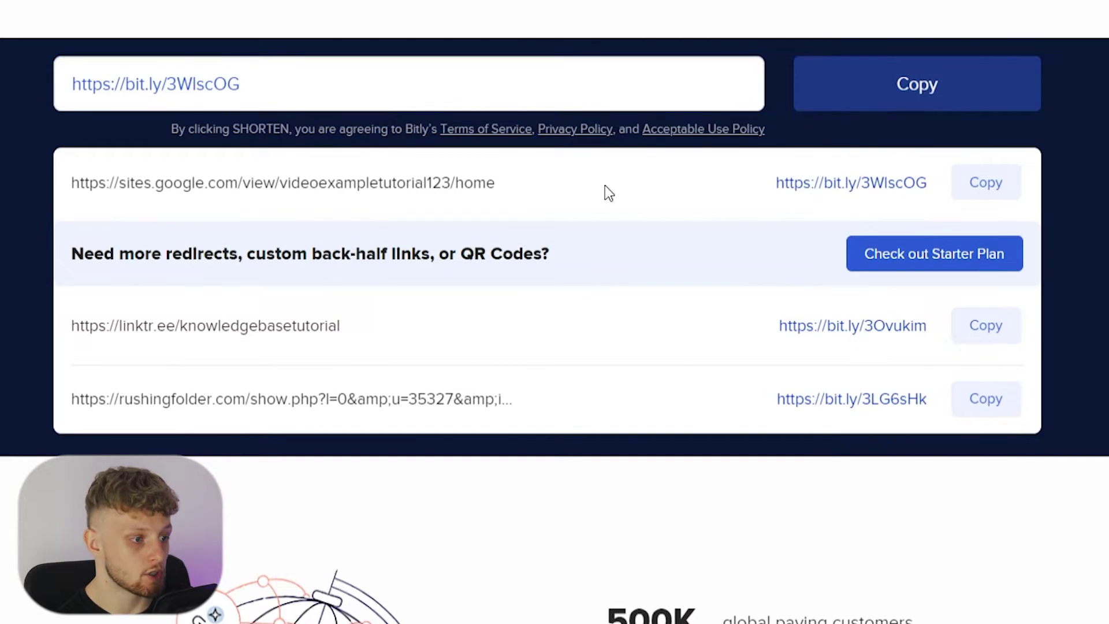
left_click_drag(604, 191, 29, 208)
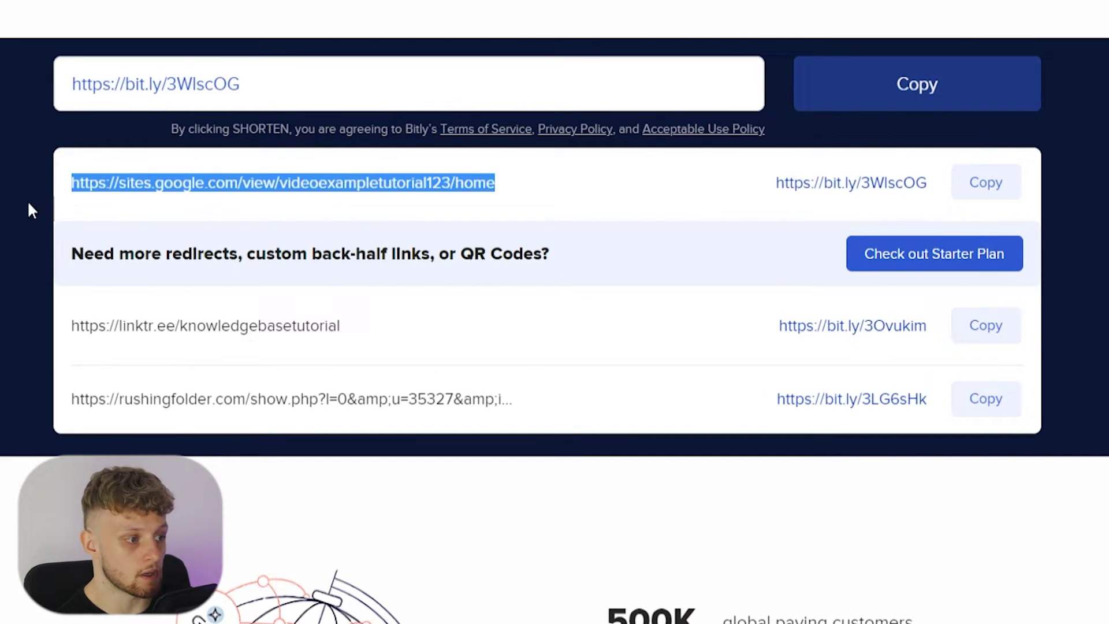
left_click(994, 182)
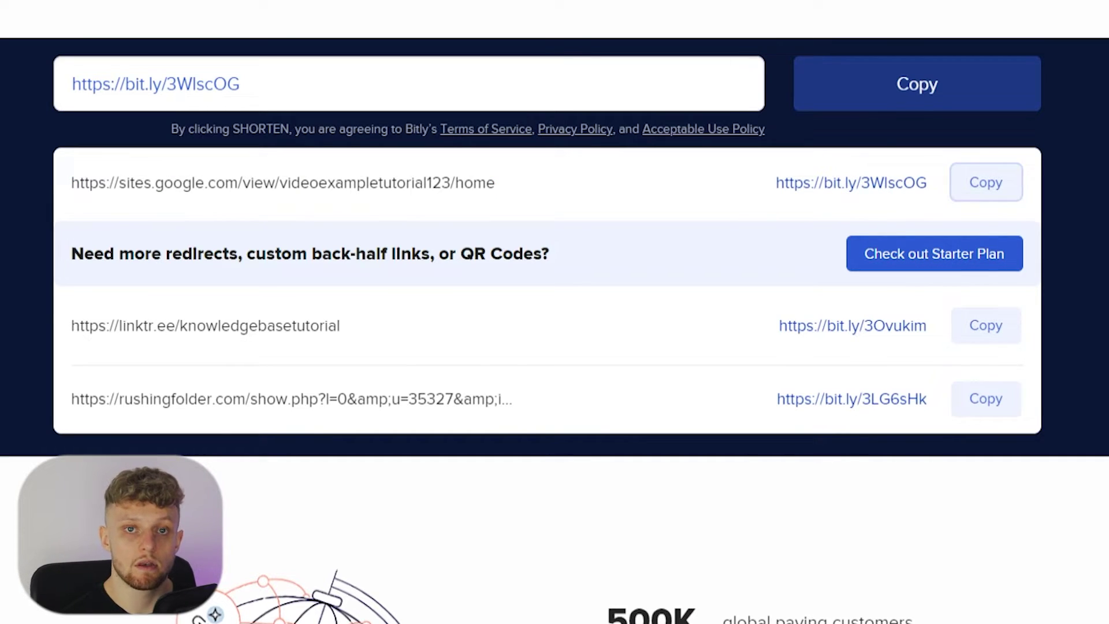
left_click_drag(530, 183, 79, 205)
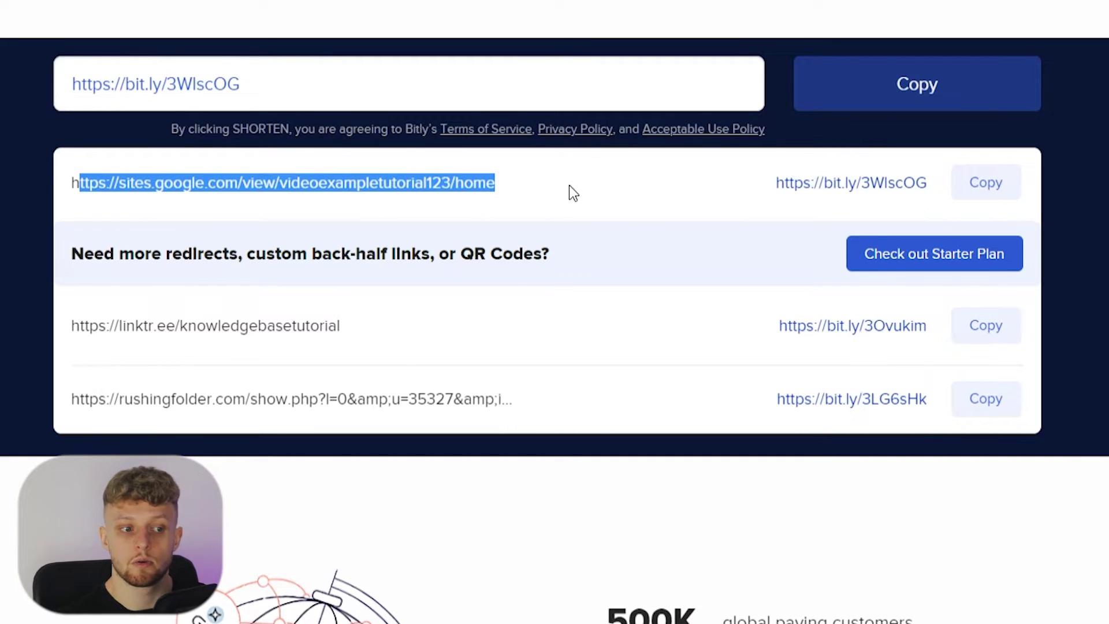
left_click_drag(775, 182, 926, 180)
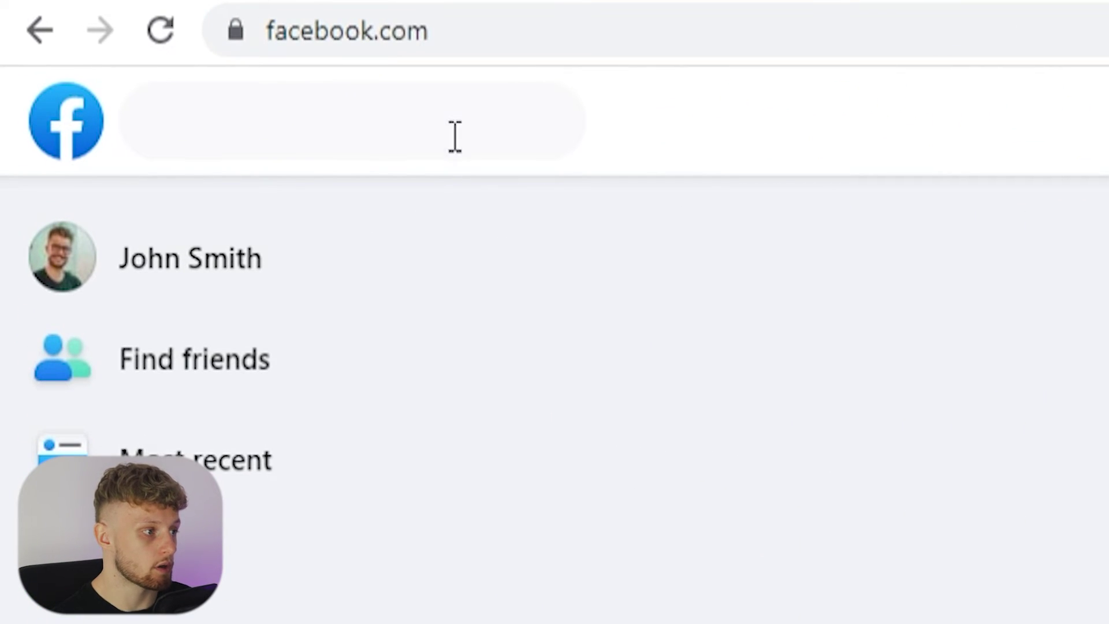
- Run a Facebook search for 'smoothie diet'
left_click(434, 127)
type("smoothie")
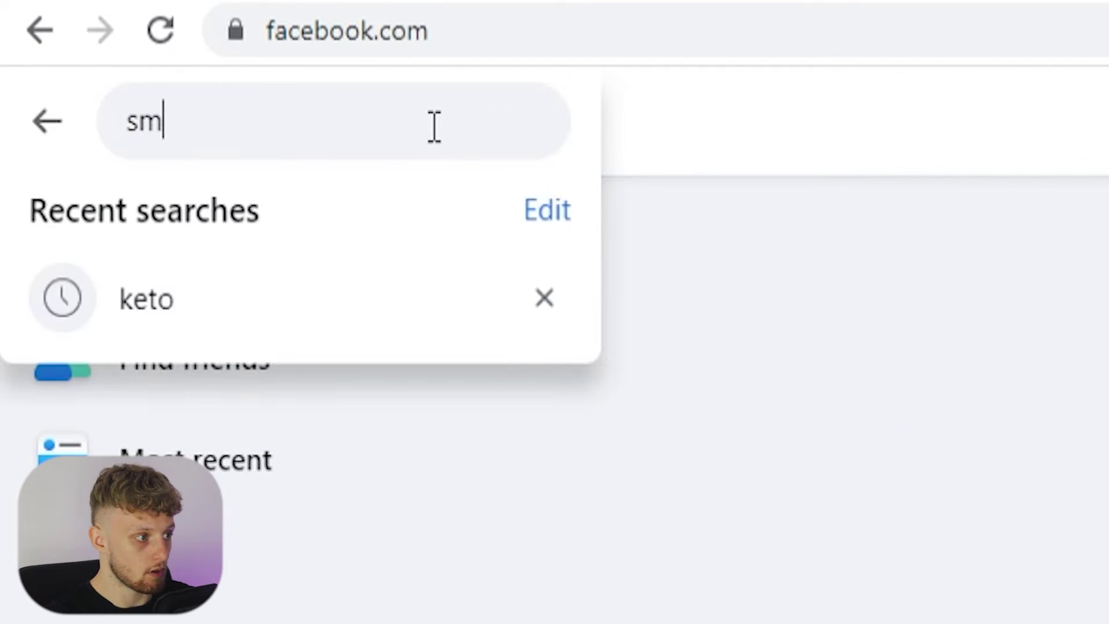
type(" diet")
key("Return")
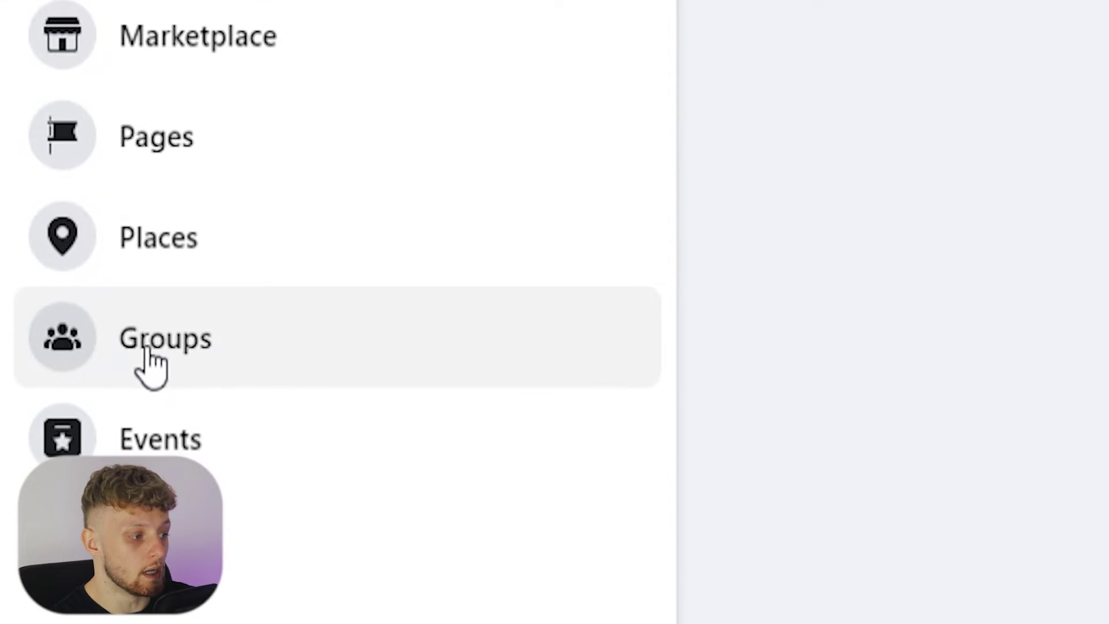
- Filter the results to Groups and search again for 'keto diet'
left_click(173, 548)
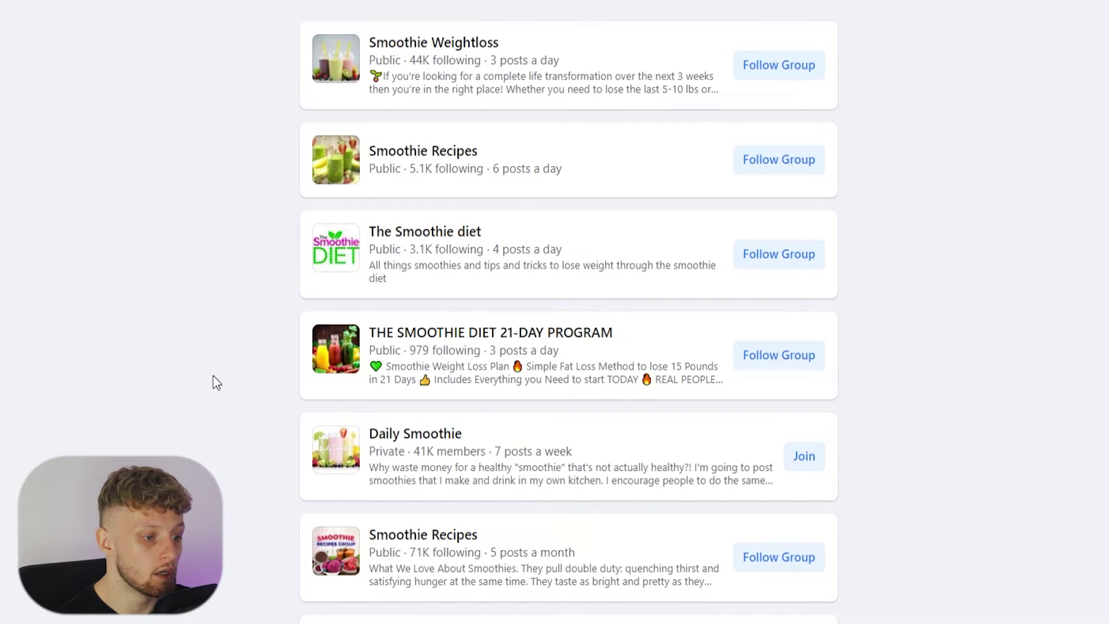
scroll(332, 346, "down", 1)
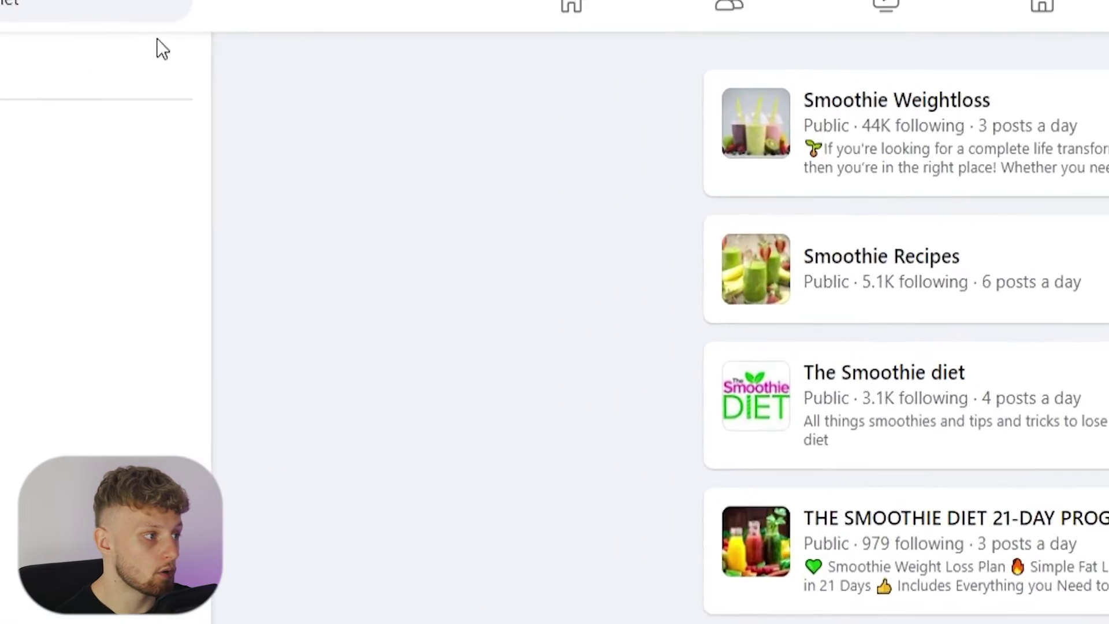
left_click(173, 39)
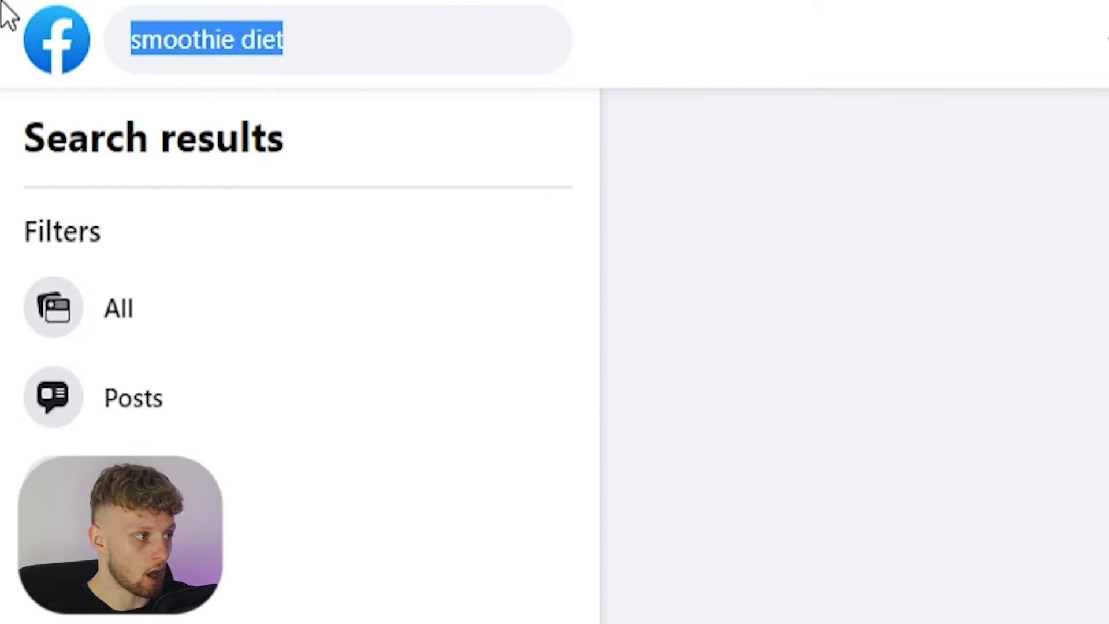
type("keto diet")
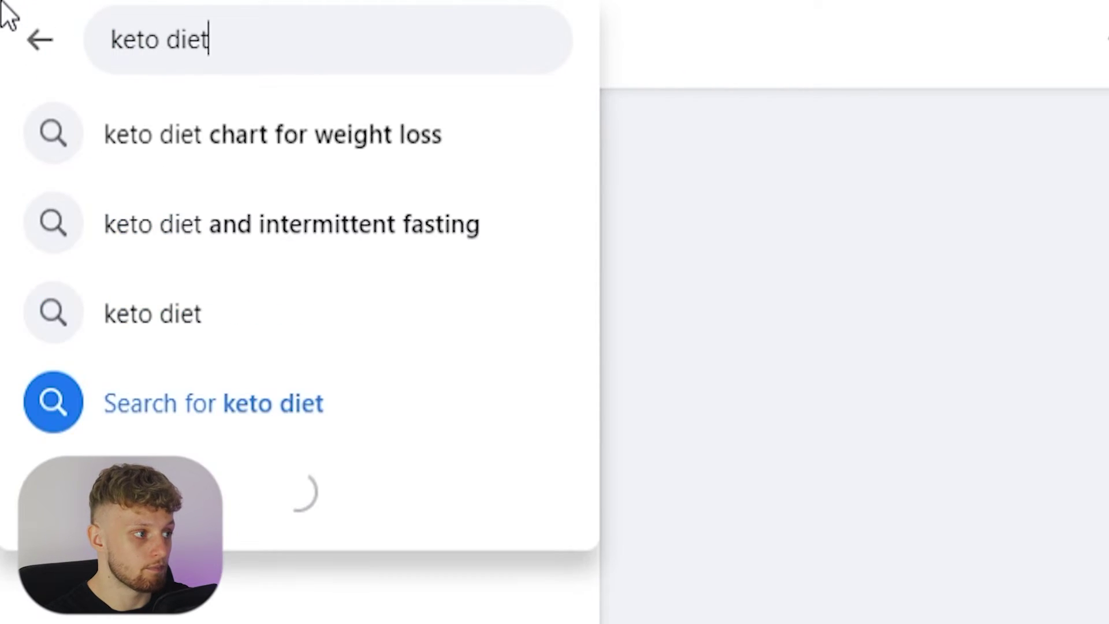
key("Return")
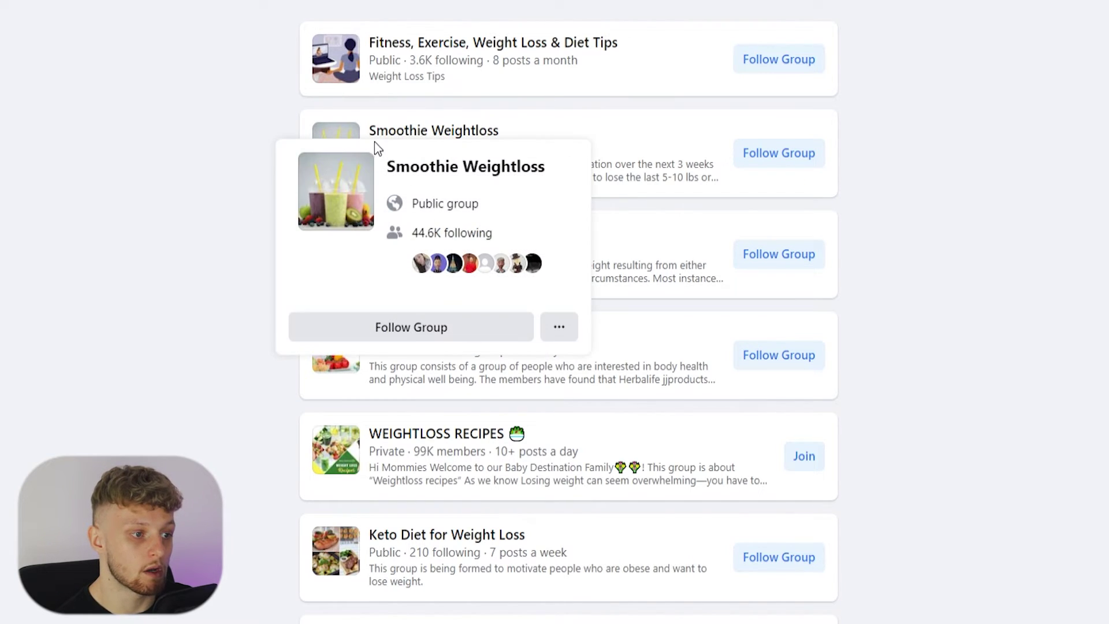
- Open Smoothie Weightloss, Weight loss tips, and Nutrition weight loss groups in new tabs, viewing Smoothie Weightloss
right_click(401, 137)
left_click(436, 149)
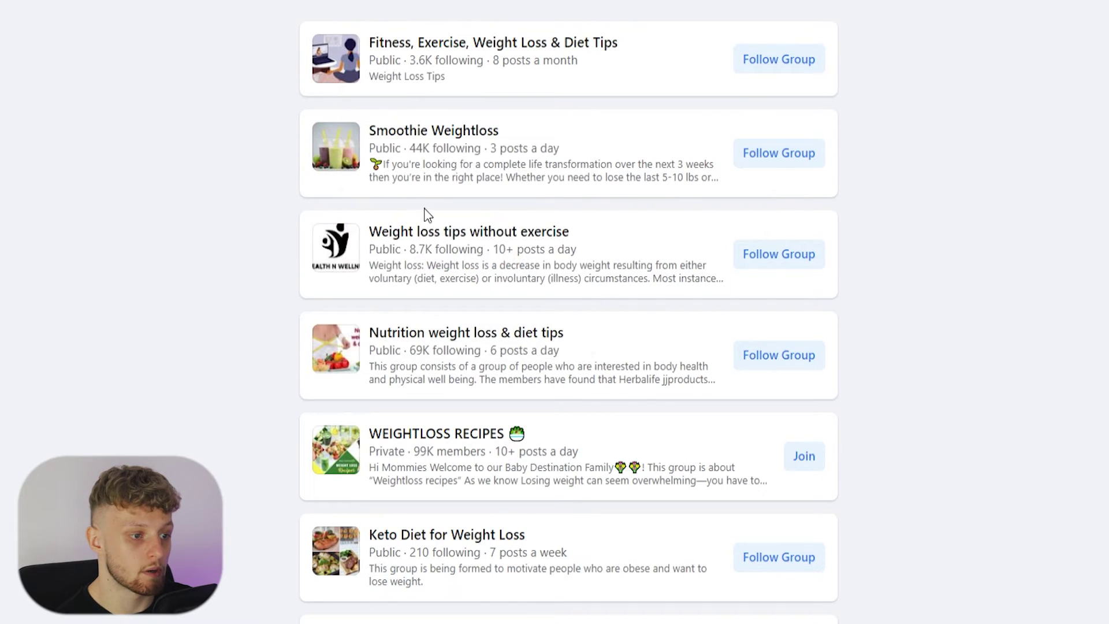
right_click(433, 232)
left_click(468, 244)
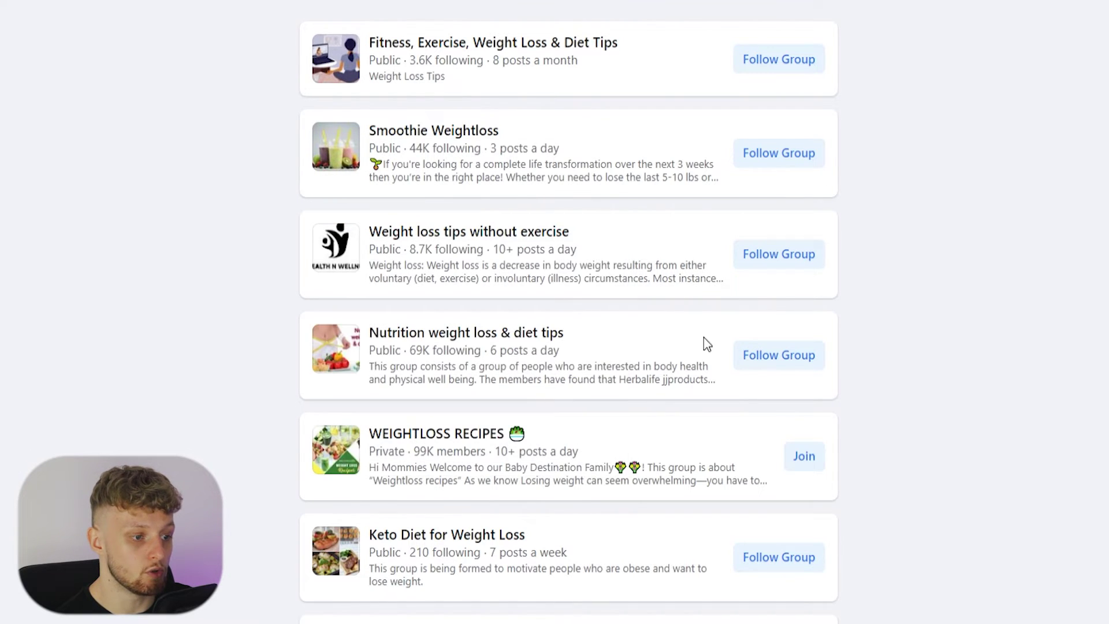
right_click(457, 343)
left_click(512, 355)
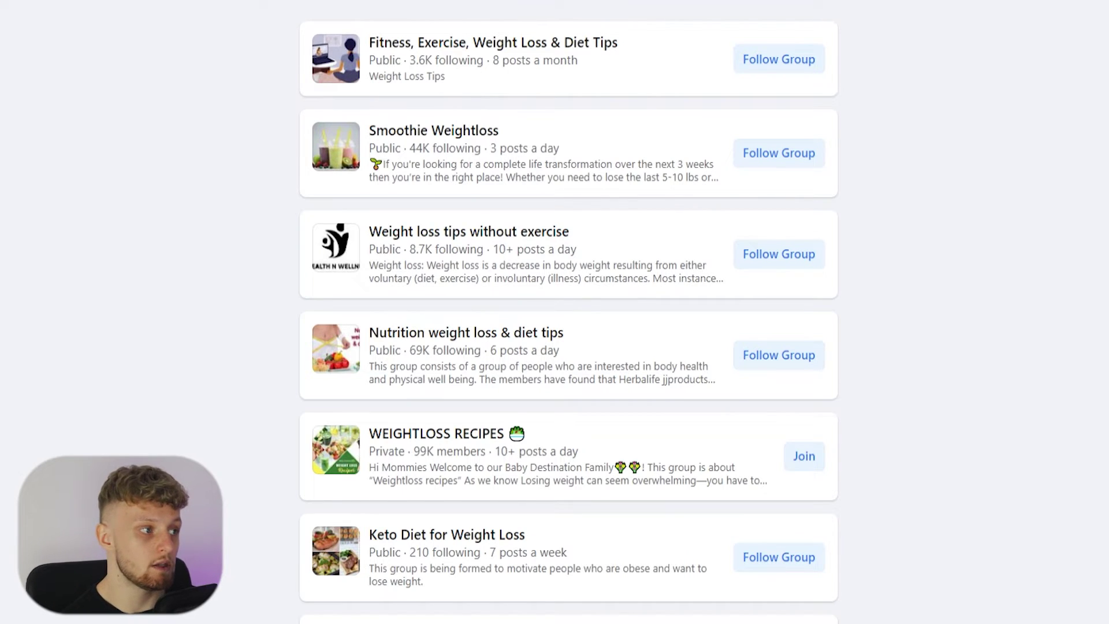
left_click(537, 1)
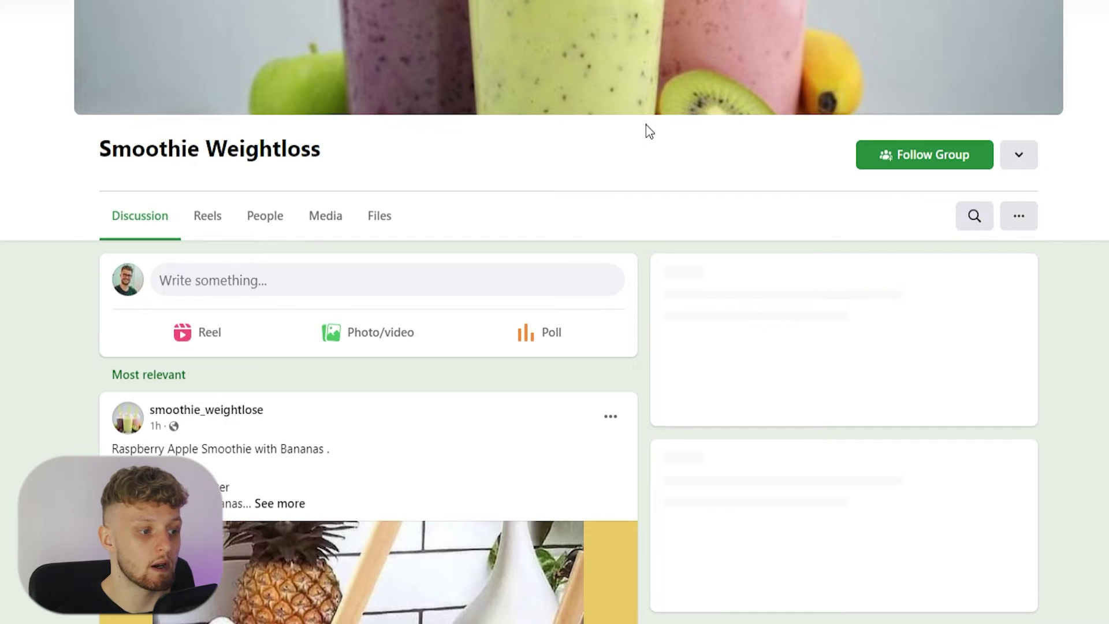
- Open a new member's profile from the group's People list and start a message
scroll(477, 250, "down", 1)
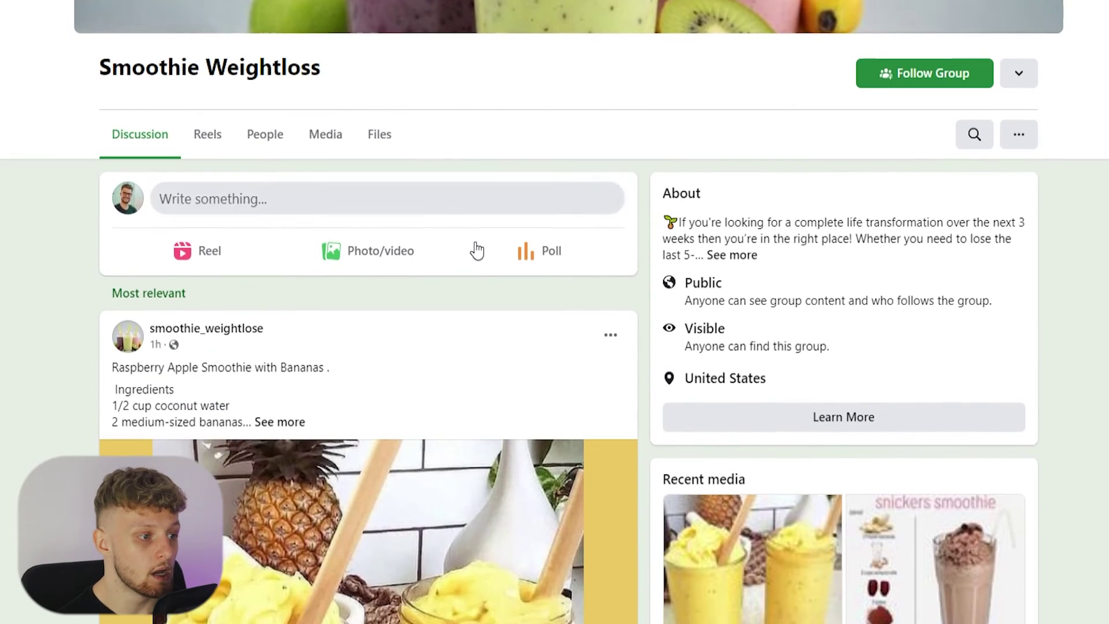
scroll(321, 287, "up", 1)
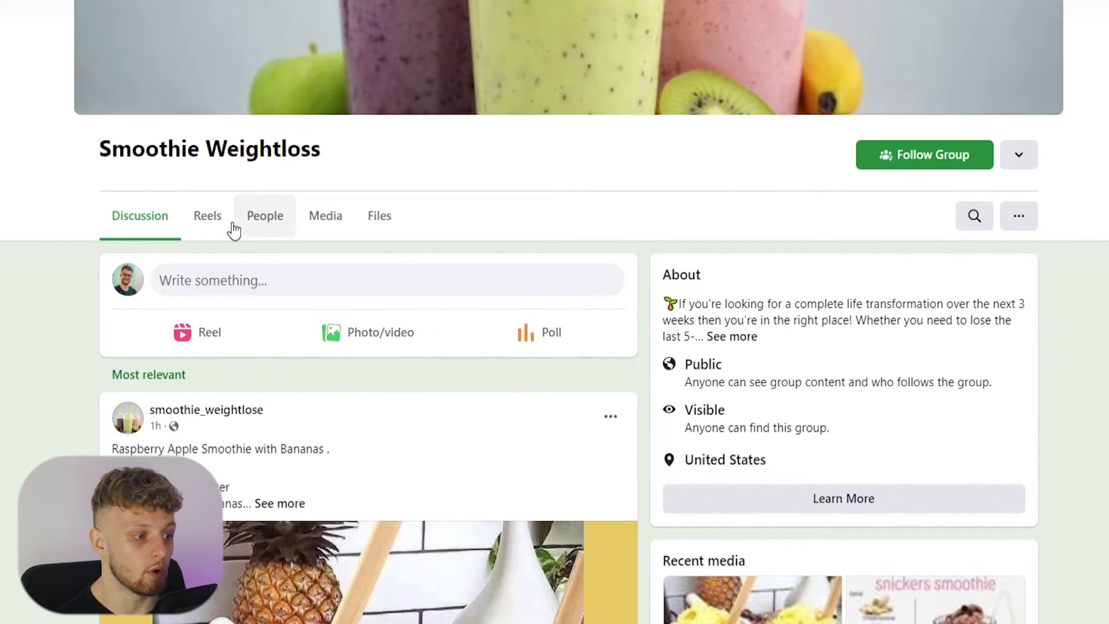
left_click(255, 227)
scroll(517, 327, "down", 7)
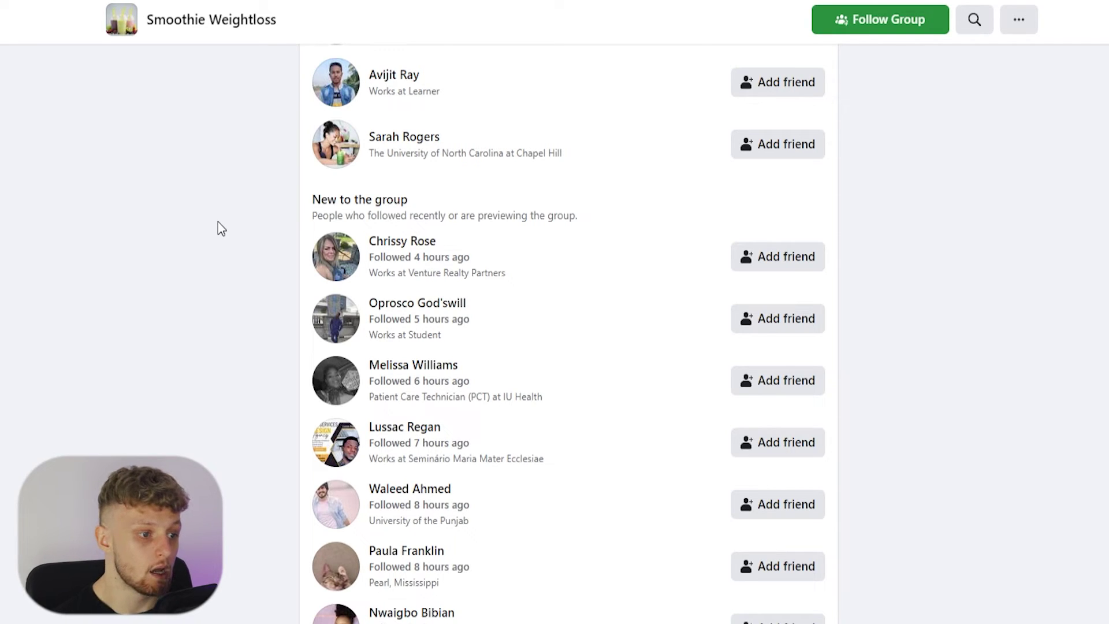
right_click(392, 243)
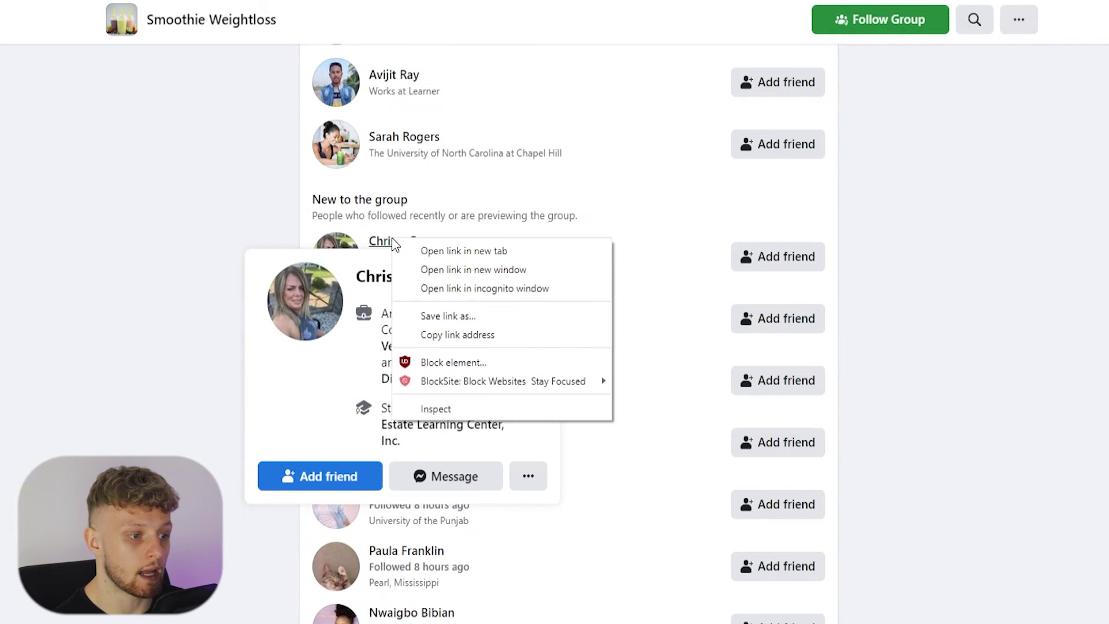
left_click(455, 252)
left_click_drag(491, 262, 416, 257)
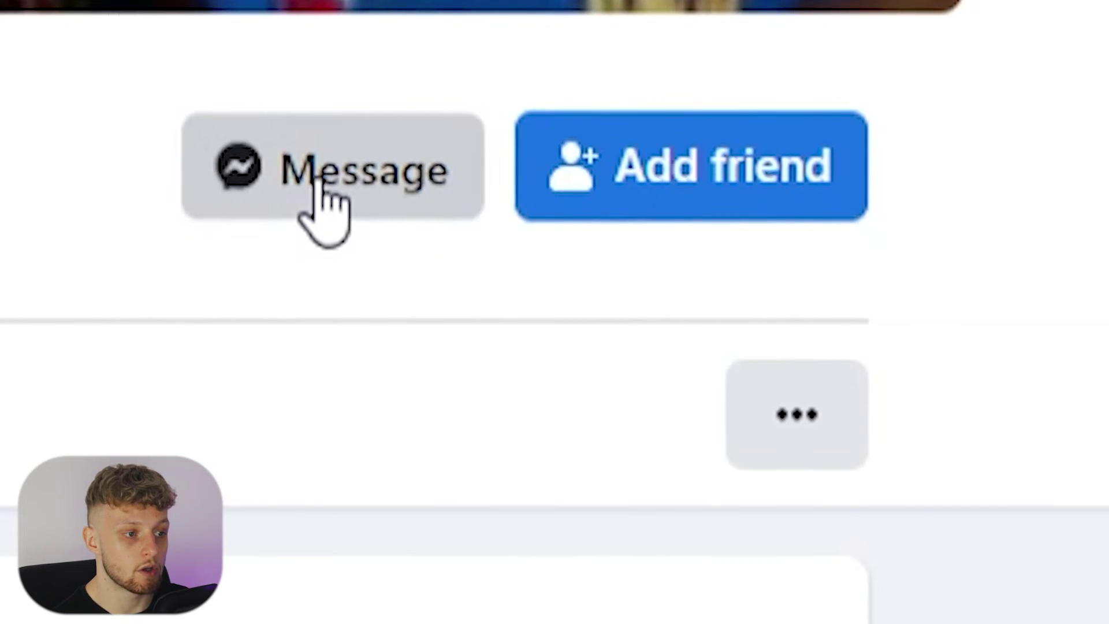
left_click(318, 210)
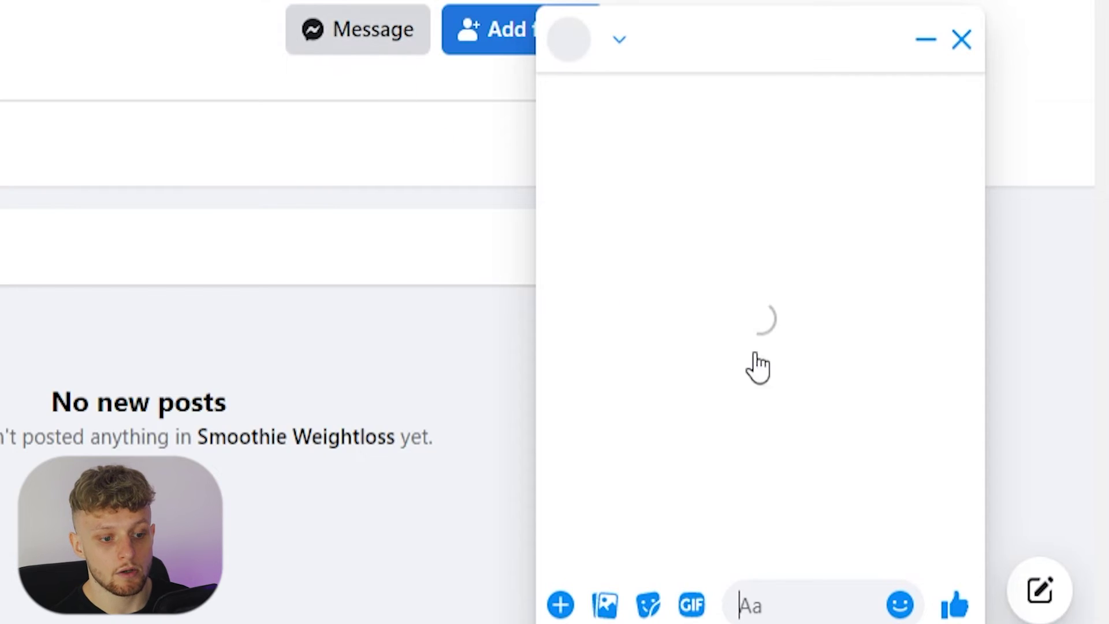